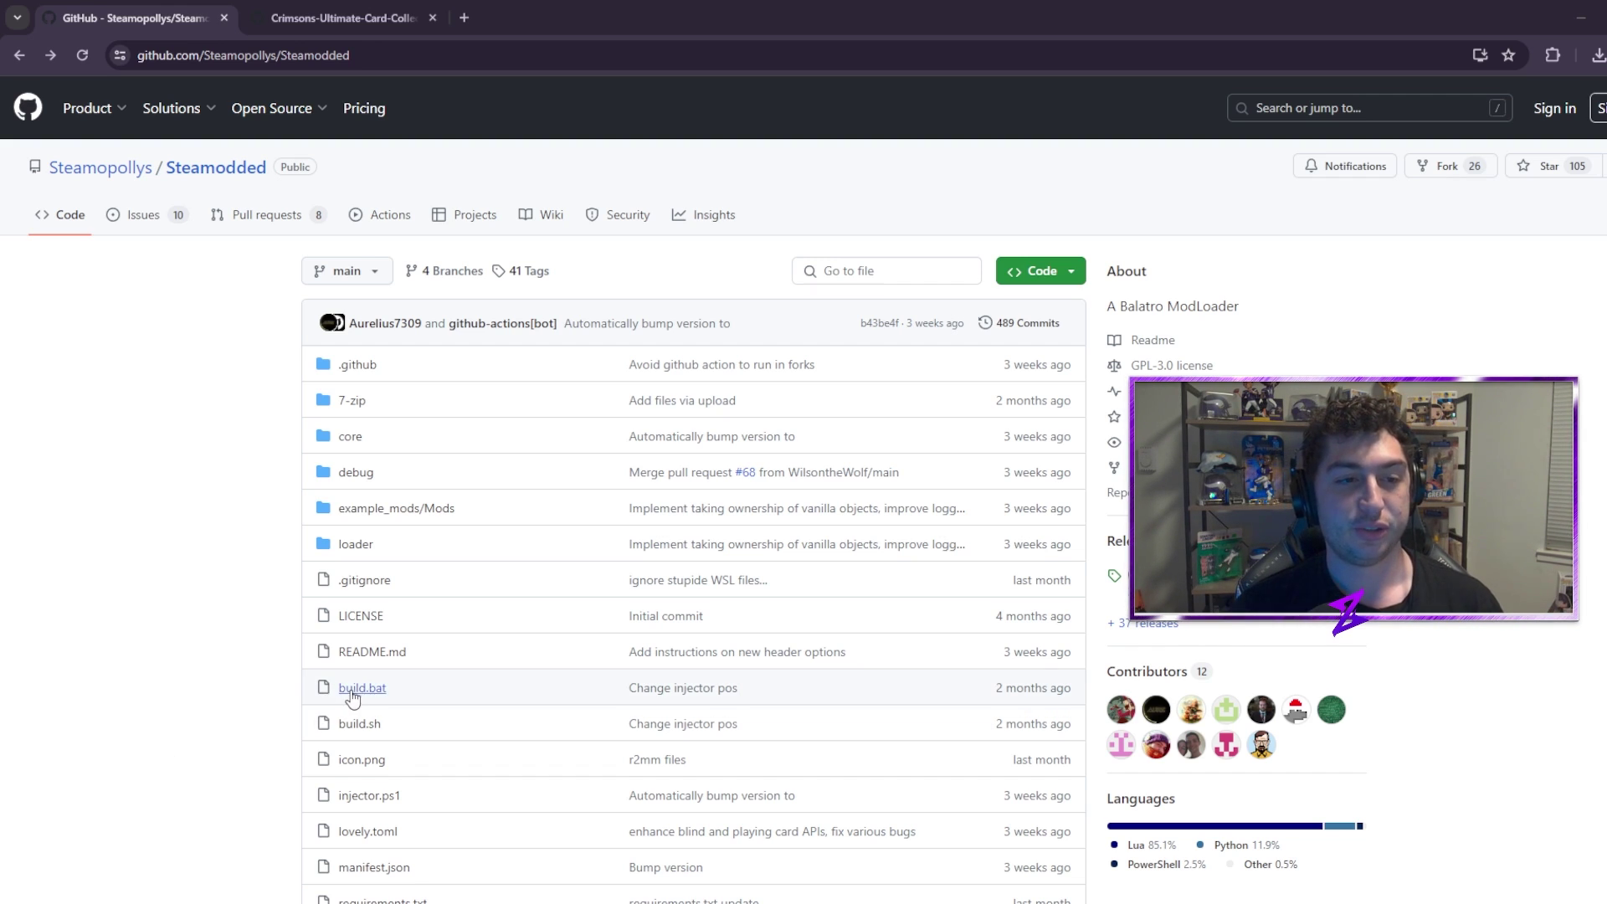
- Scroll the Steamodded releases page to the 0.9.8 assets, then bring up Windows Security
{"action": "scroll", "coordinate": [463, 680], "scroll_direction": "down", "scroll_amount": 20}
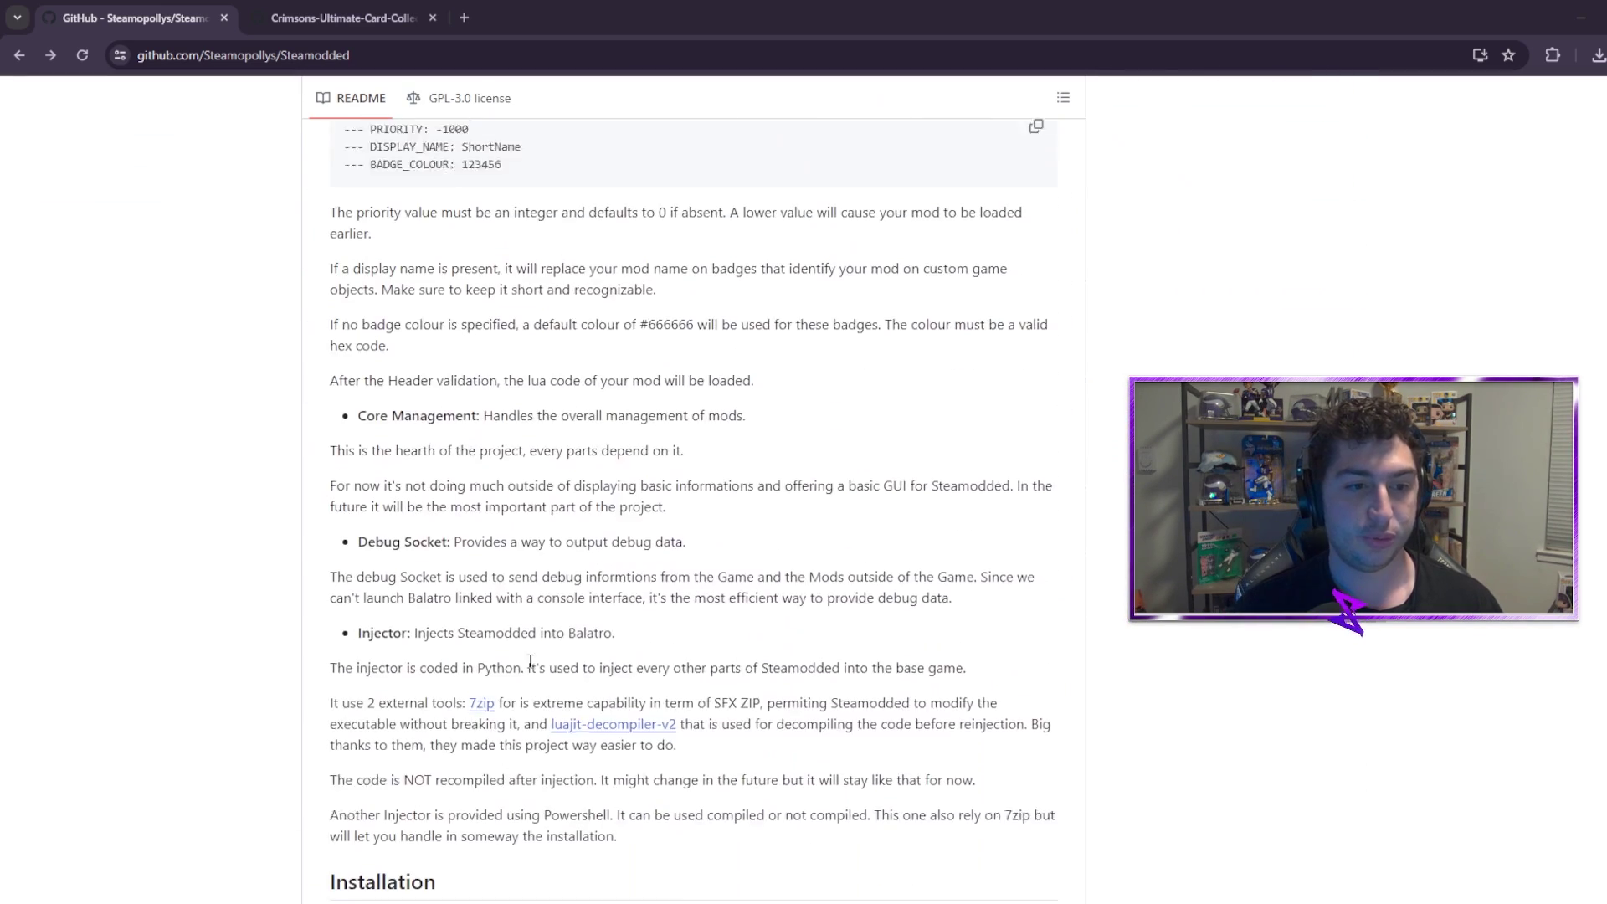
{"action": "scroll", "coordinate": [576, 717], "scroll_direction": "down", "scroll_amount": 5}
{"action": "left_click", "coordinate": [458, 586]}
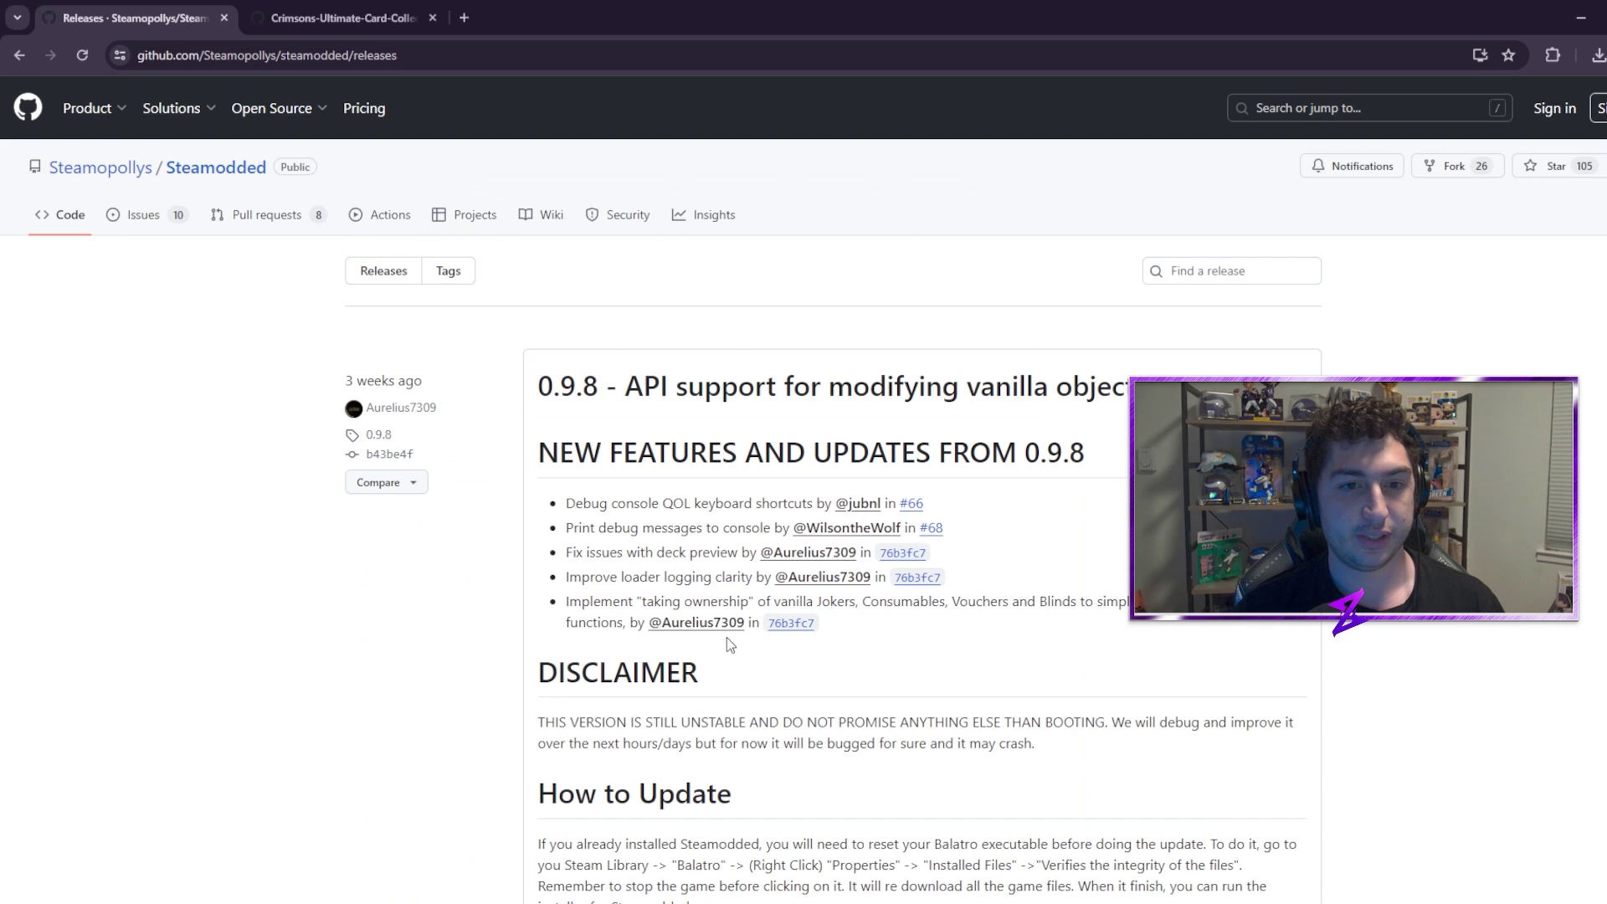
{"action": "scroll", "coordinate": [952, 679], "scroll_direction": "down", "scroll_amount": 8}
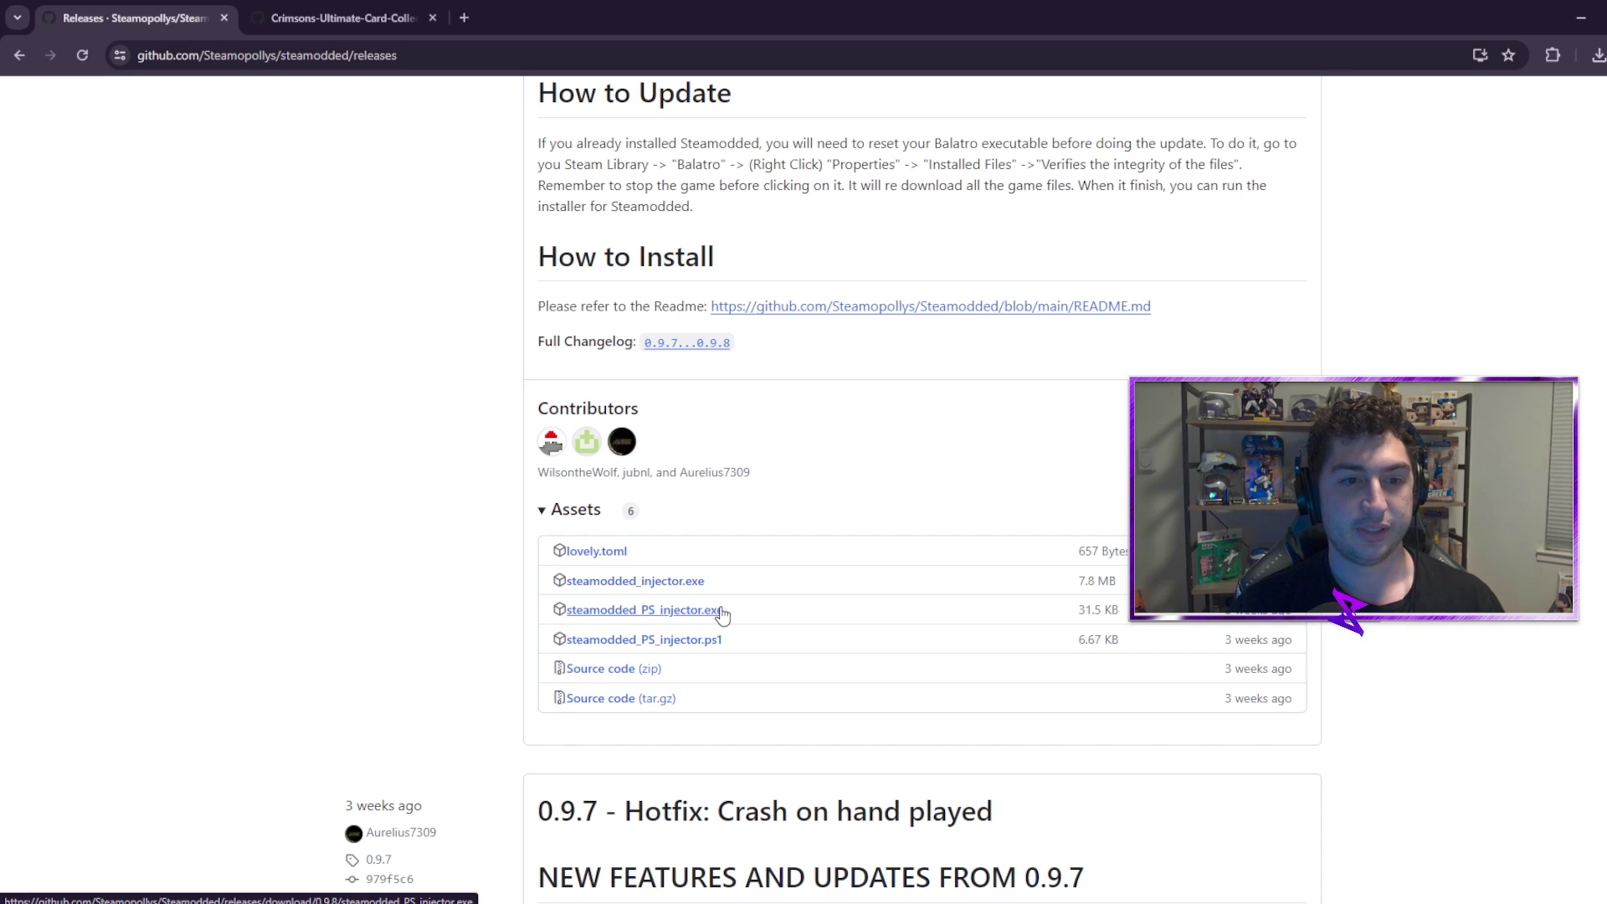
{"action": "left_click", "coordinate": [1456, 902]}
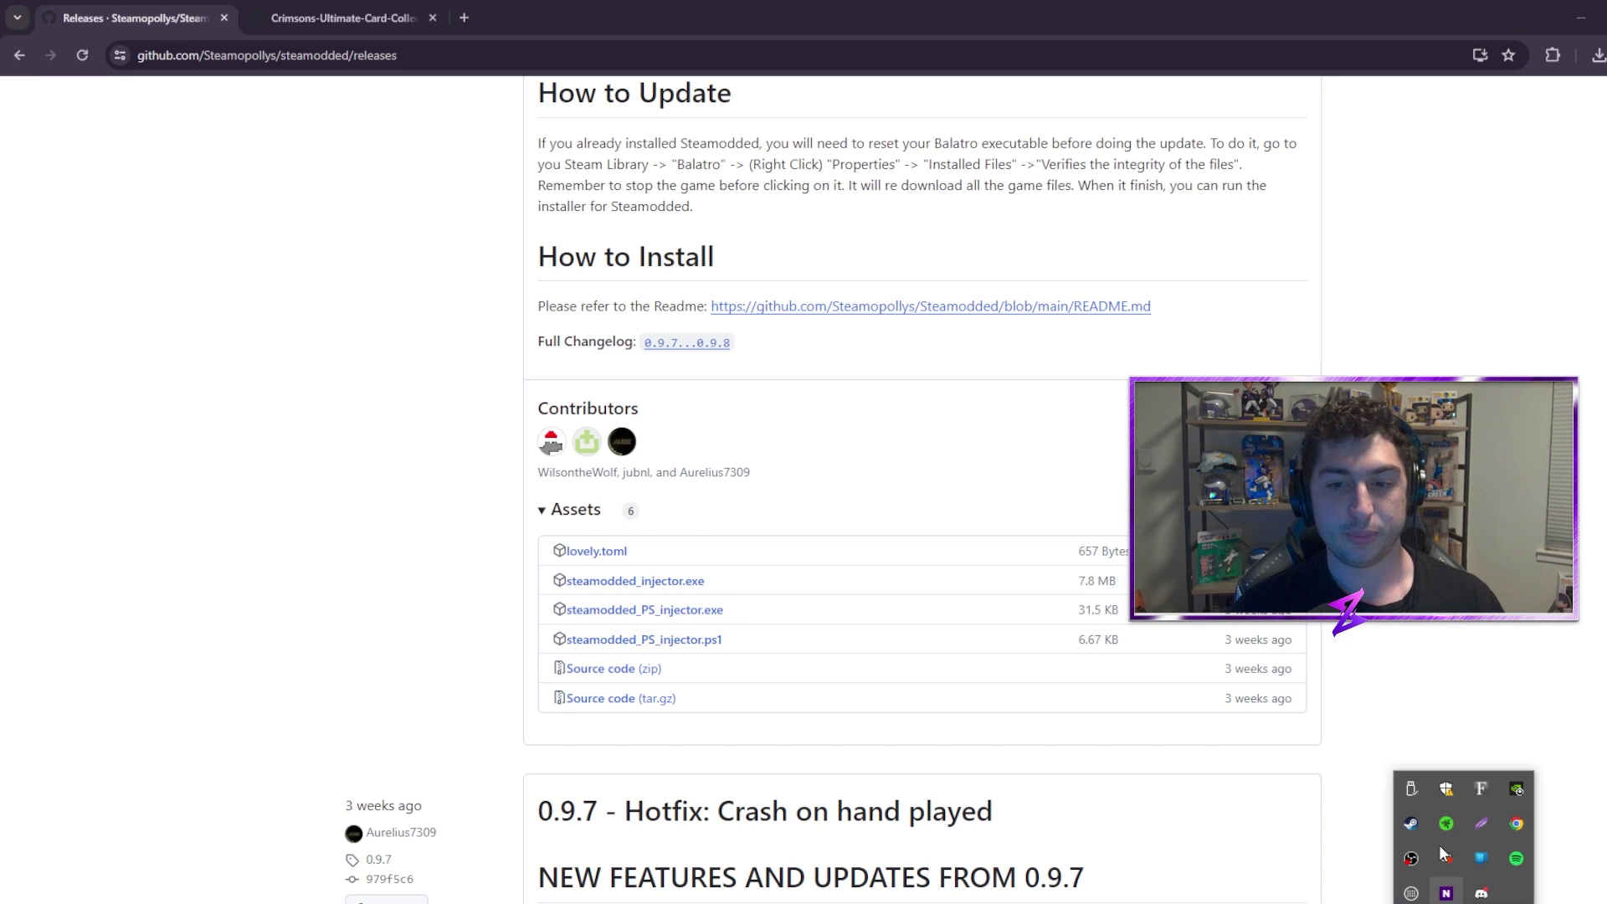
{"action": "left_click", "coordinate": [1445, 791]}
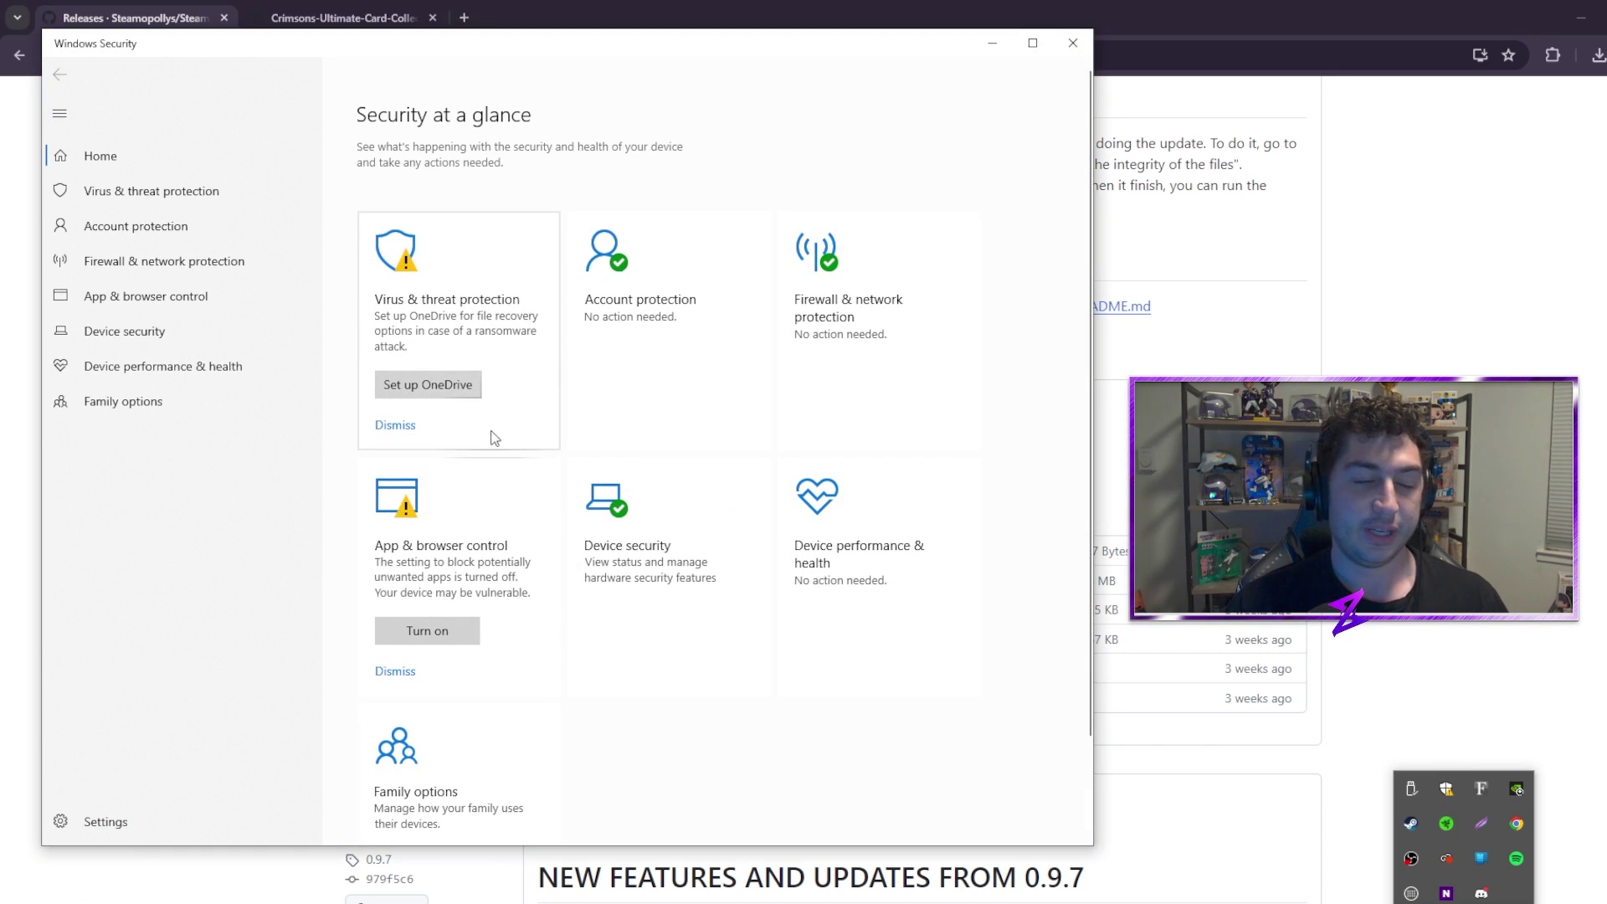
- Switch Real-time protection off under Virus & threat protection settings
{"action": "left_click", "coordinate": [501, 431]}
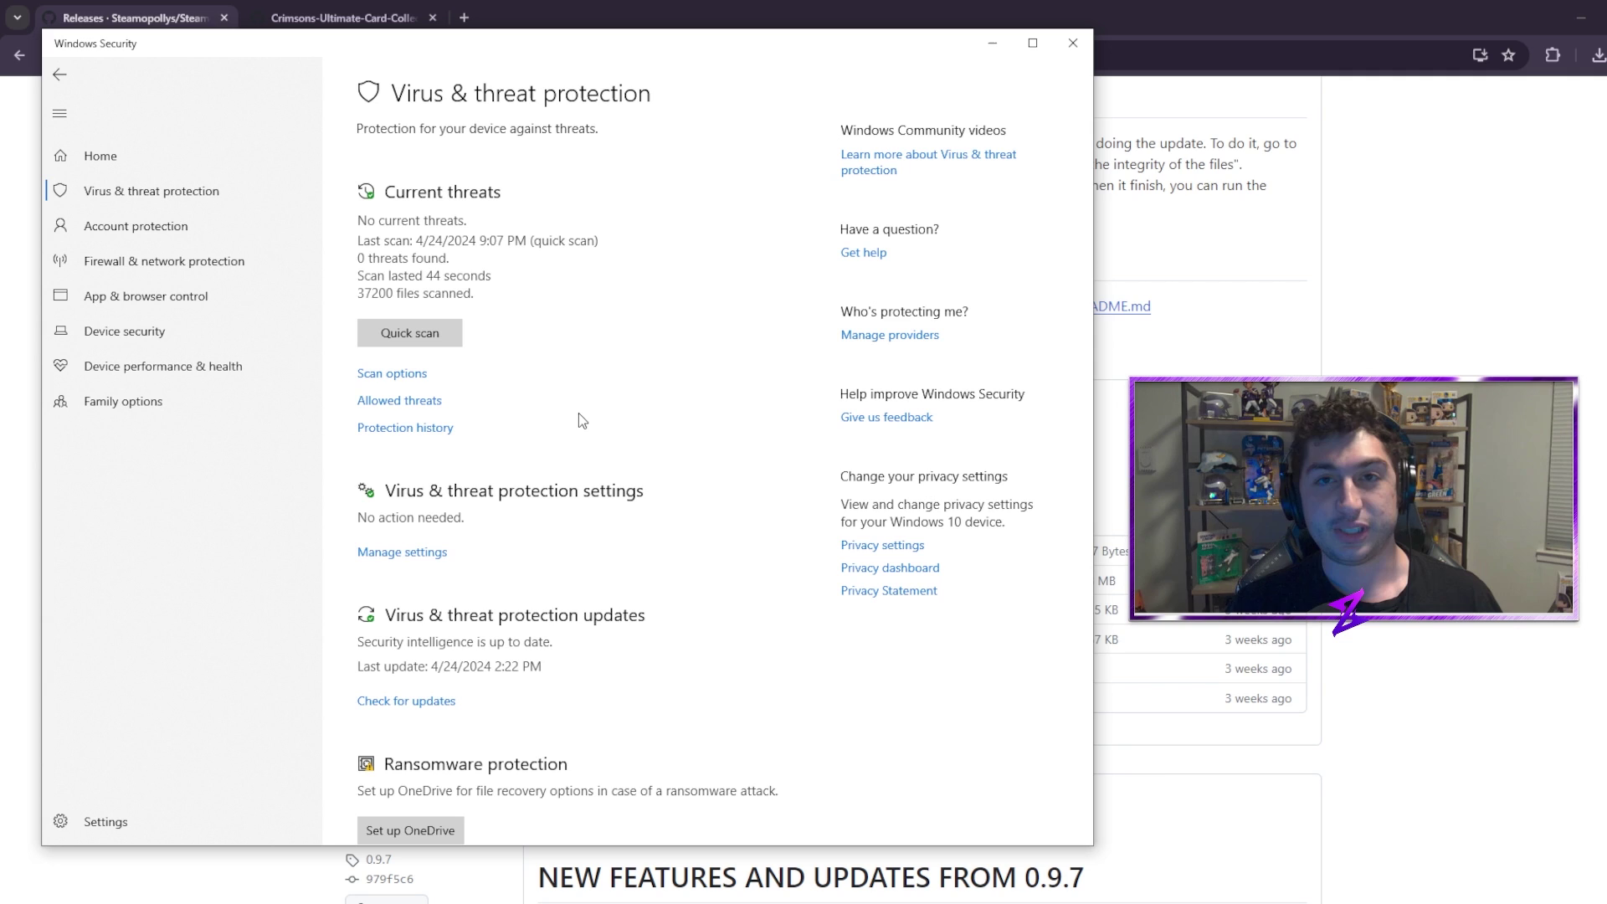
{"action": "left_click", "coordinate": [428, 554]}
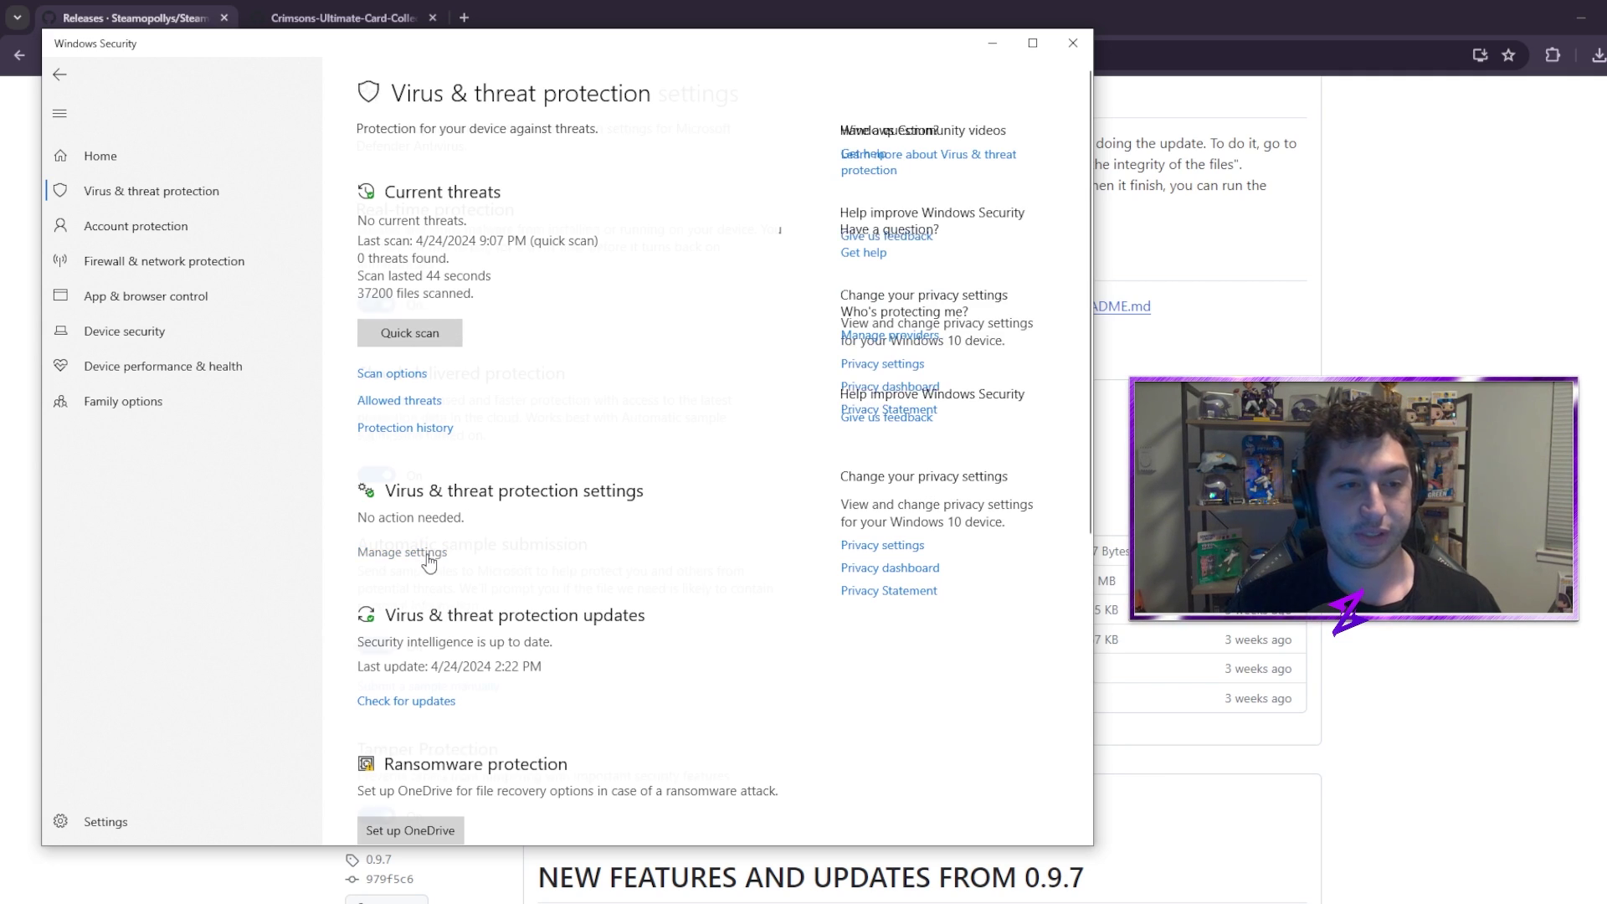
{"action": "left_click", "coordinate": [389, 301]}
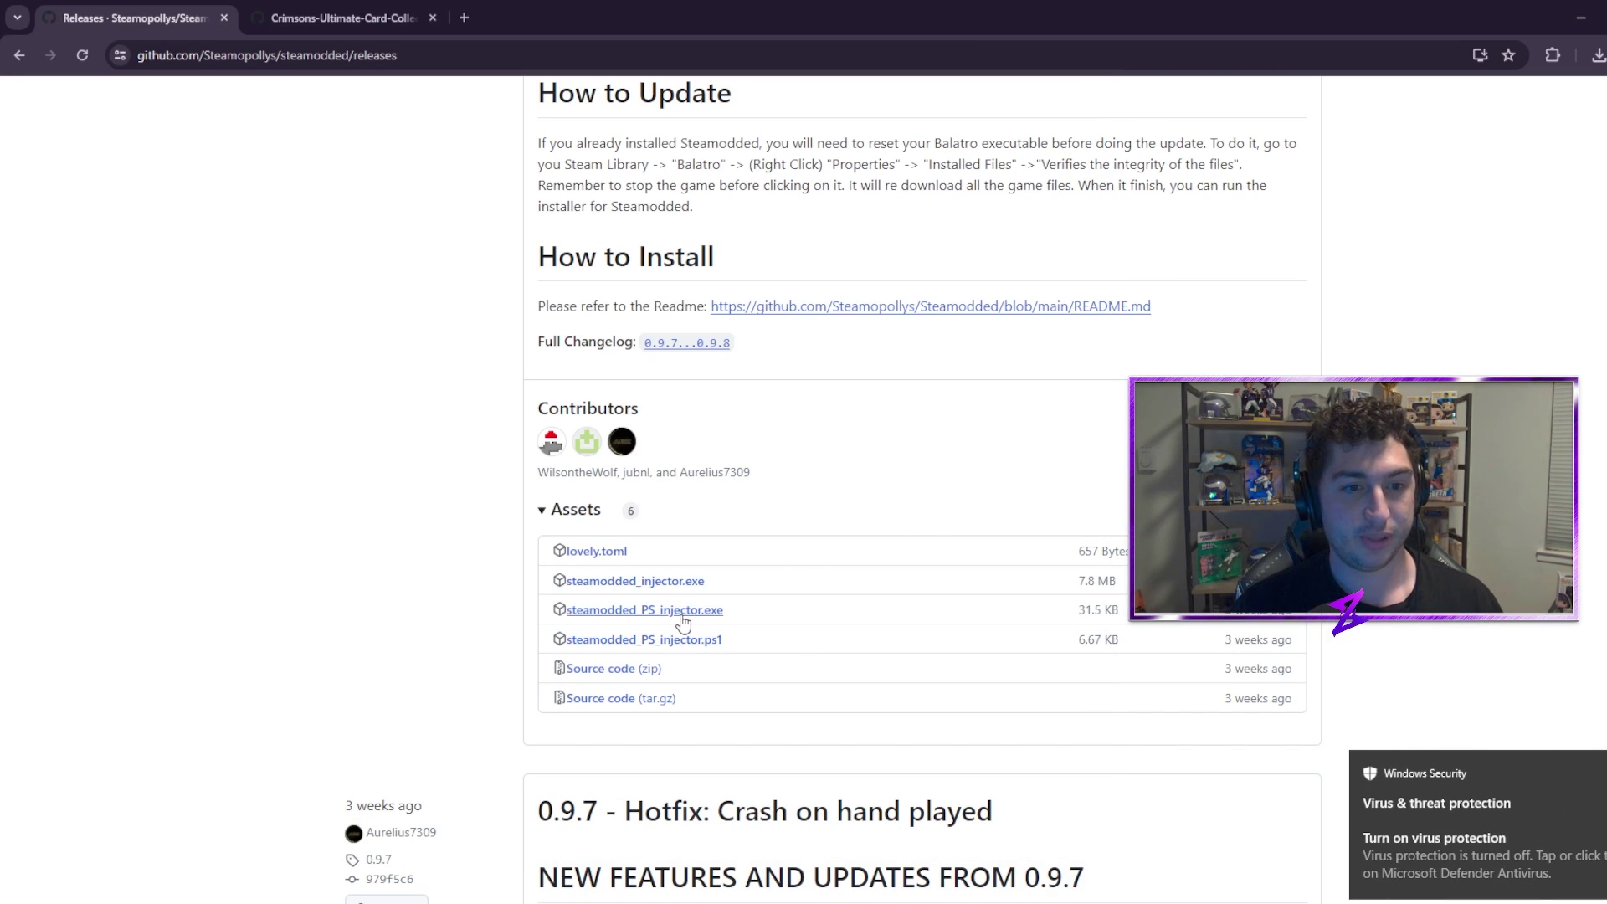
- Download steamodded_PS_injector.exe again after the block, saving it as steamodded_PS_injector (1).exe
{"action": "left_click", "coordinate": [682, 611]}
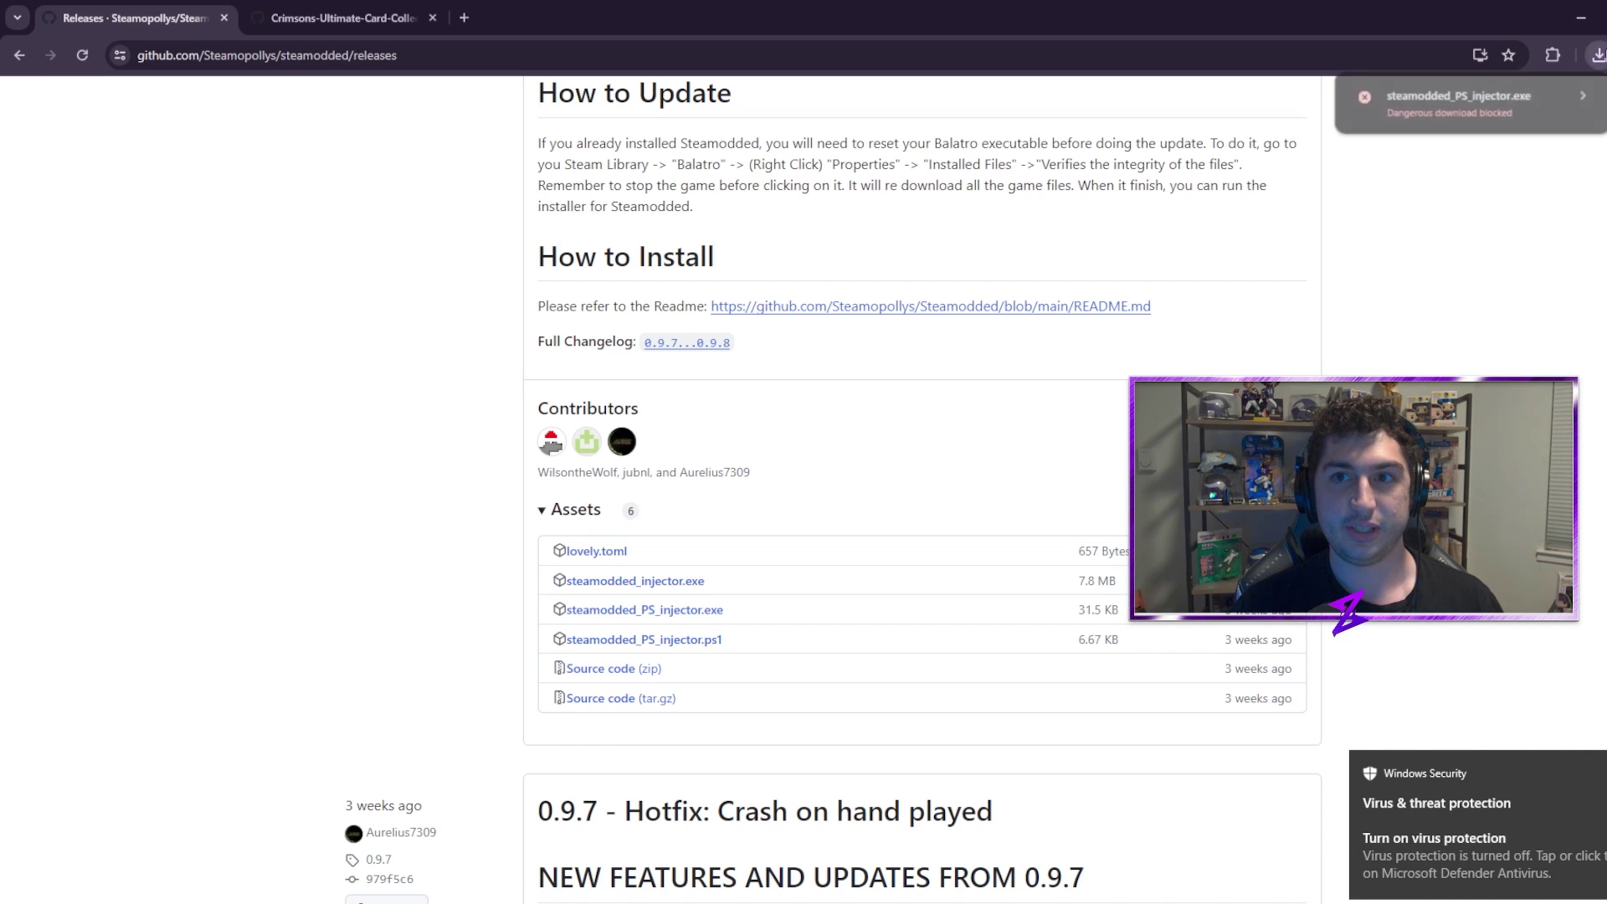
{"action": "left_click", "coordinate": [1571, 102]}
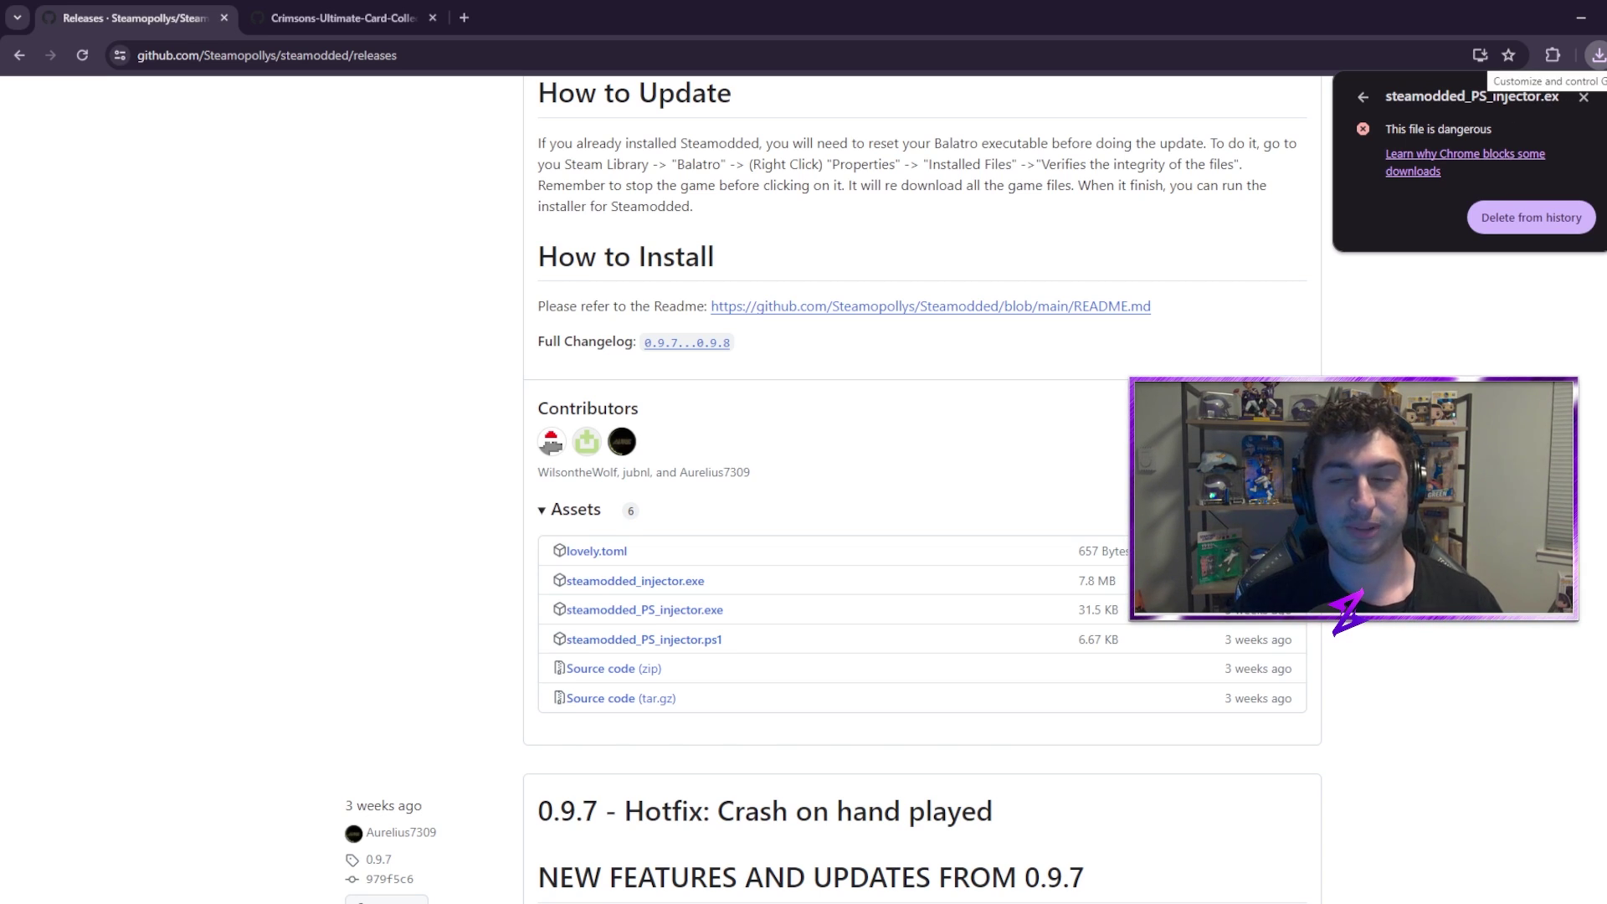
{"action": "left_click", "coordinate": [1464, 154]}
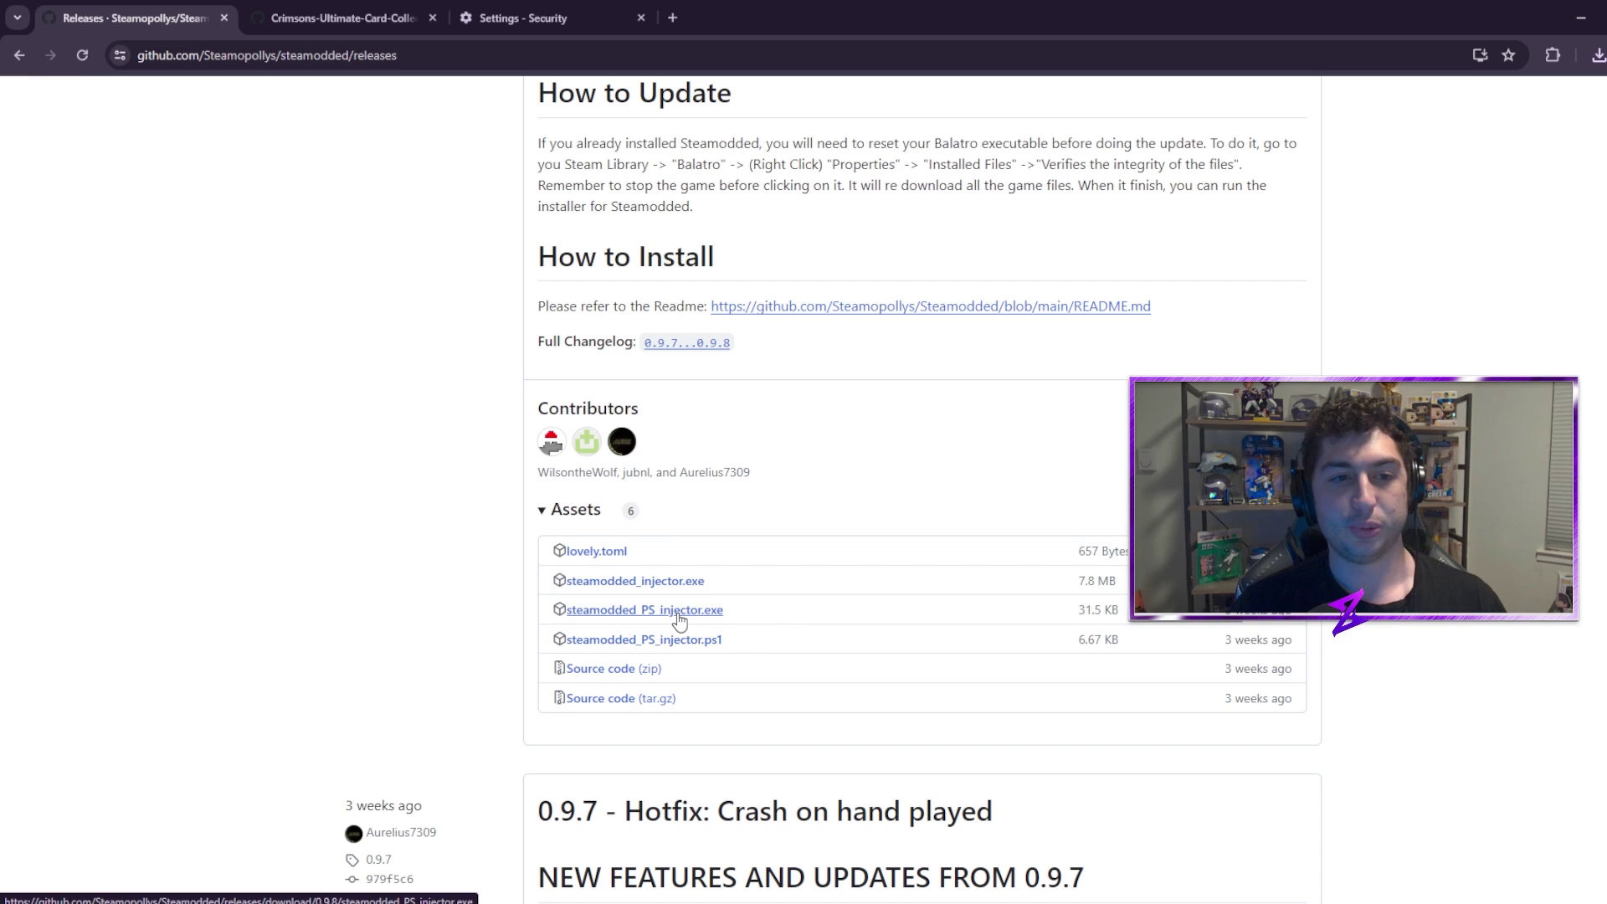
{"action": "left_click", "coordinate": [644, 610]}
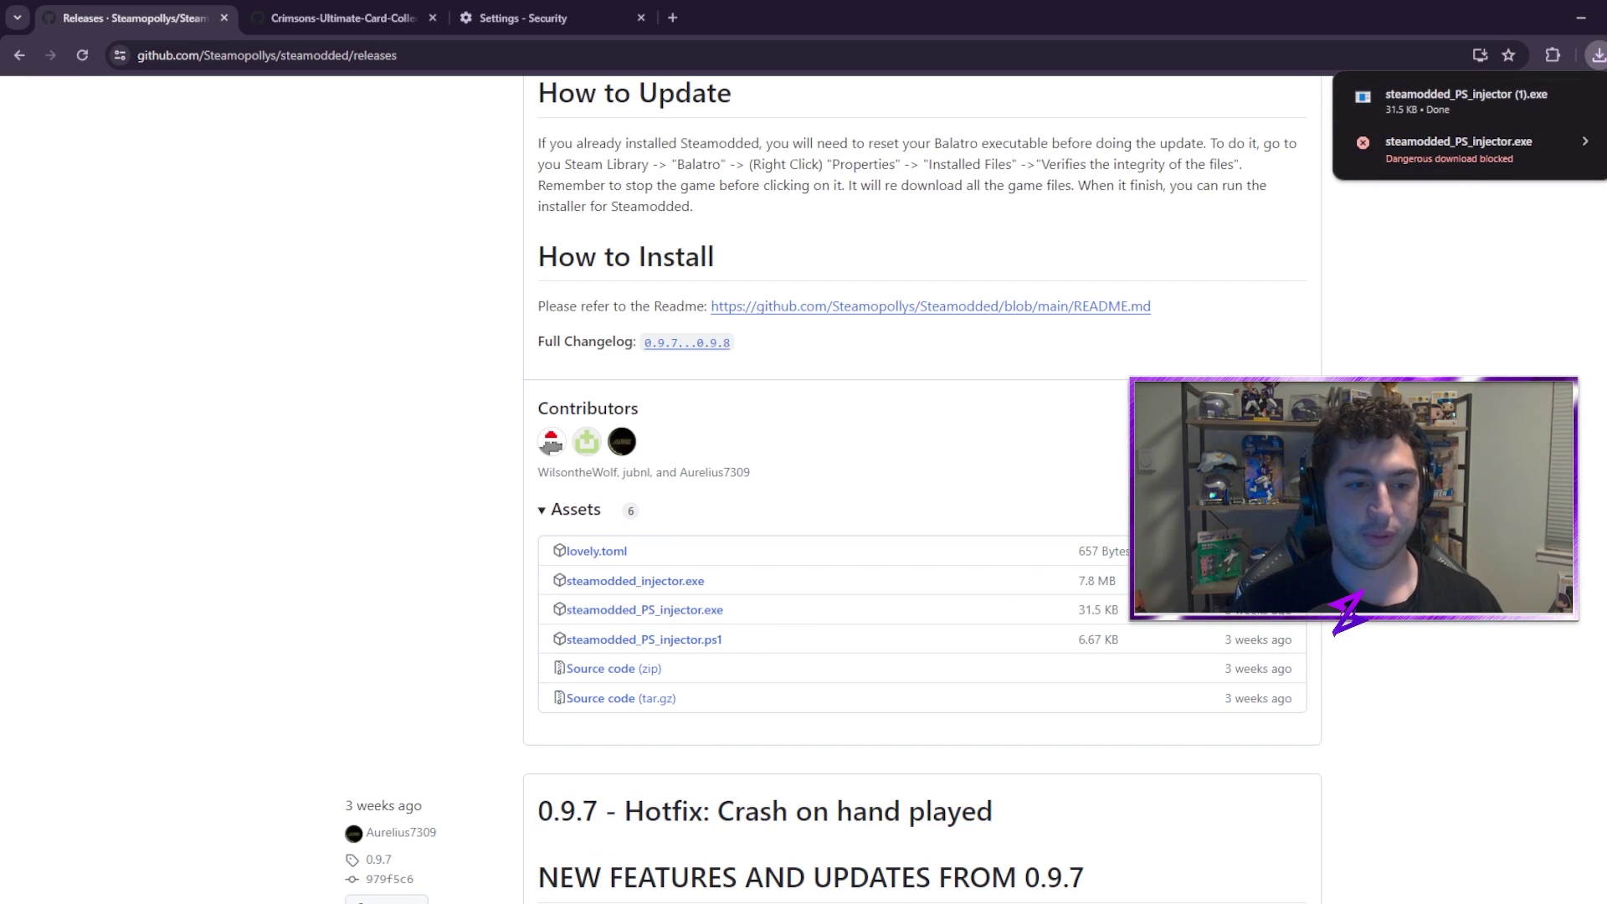
{"action": "key", "text": "alt+Tab"}
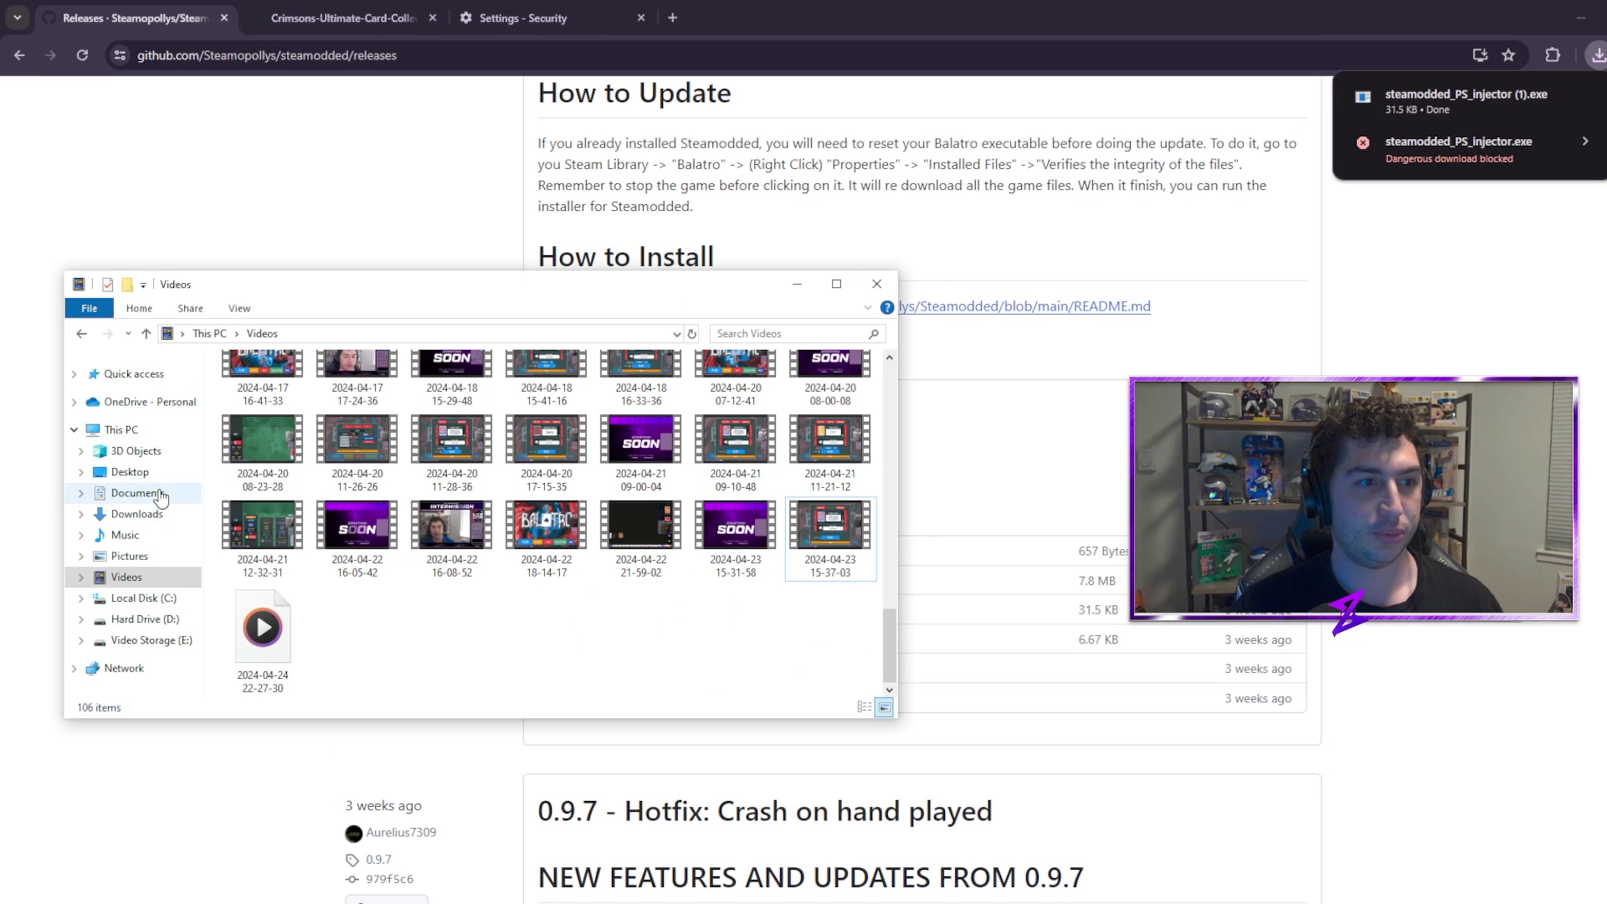
- Run steamodded_PS_injector (1).exe from Downloads to patch Balatro.exe, then close its console
{"action": "left_click", "coordinate": [155, 514]}
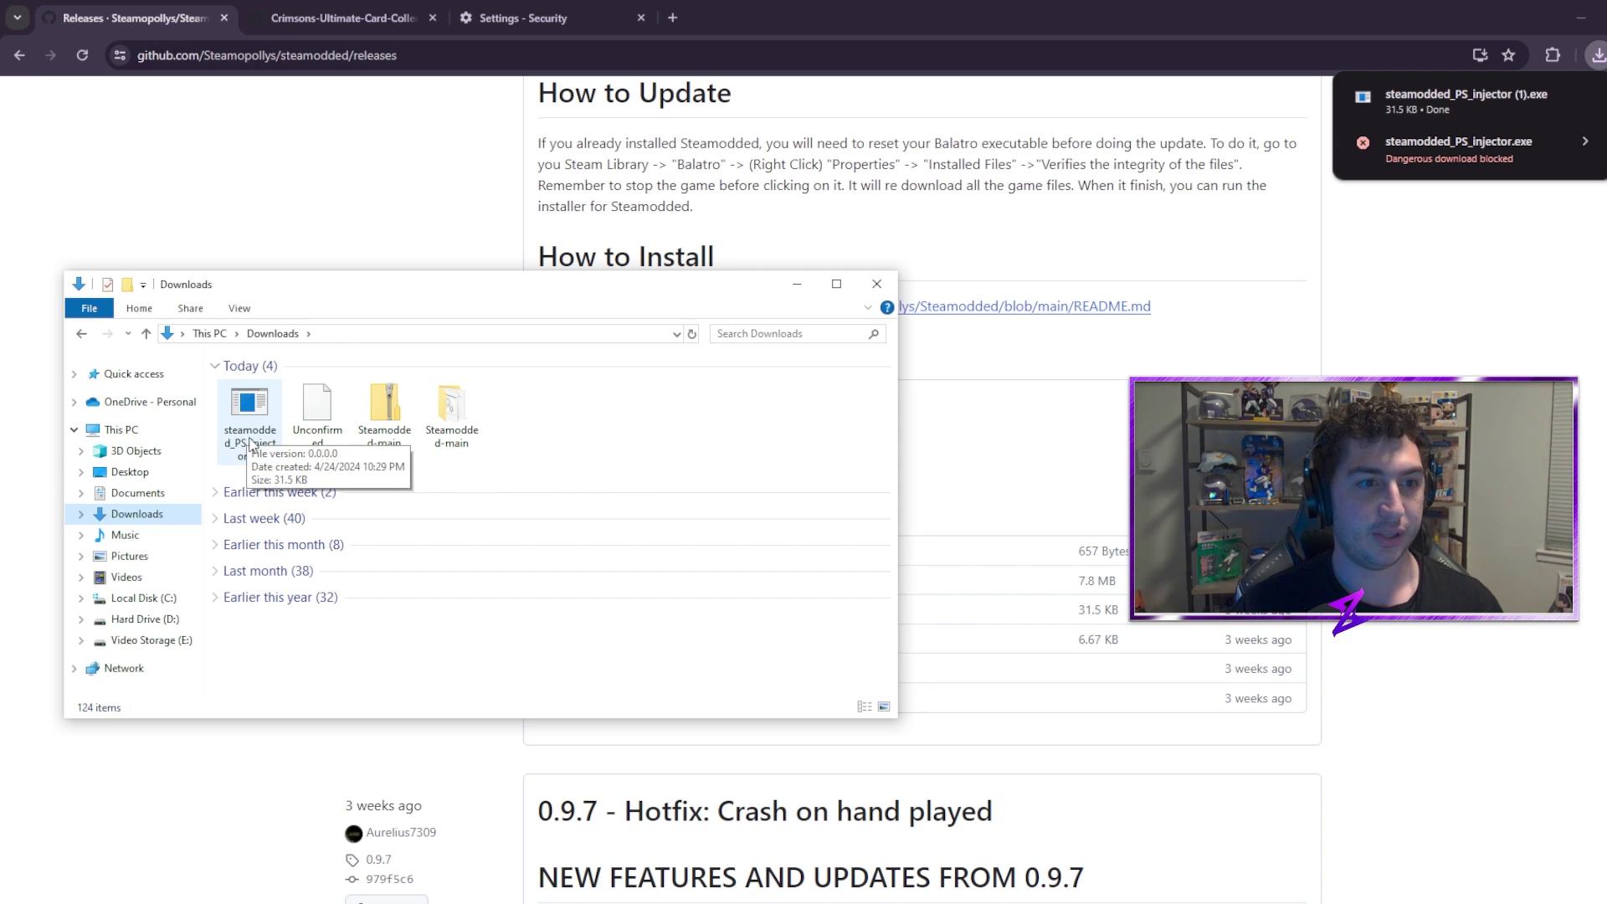
{"action": "double_click", "coordinate": [250, 410]}
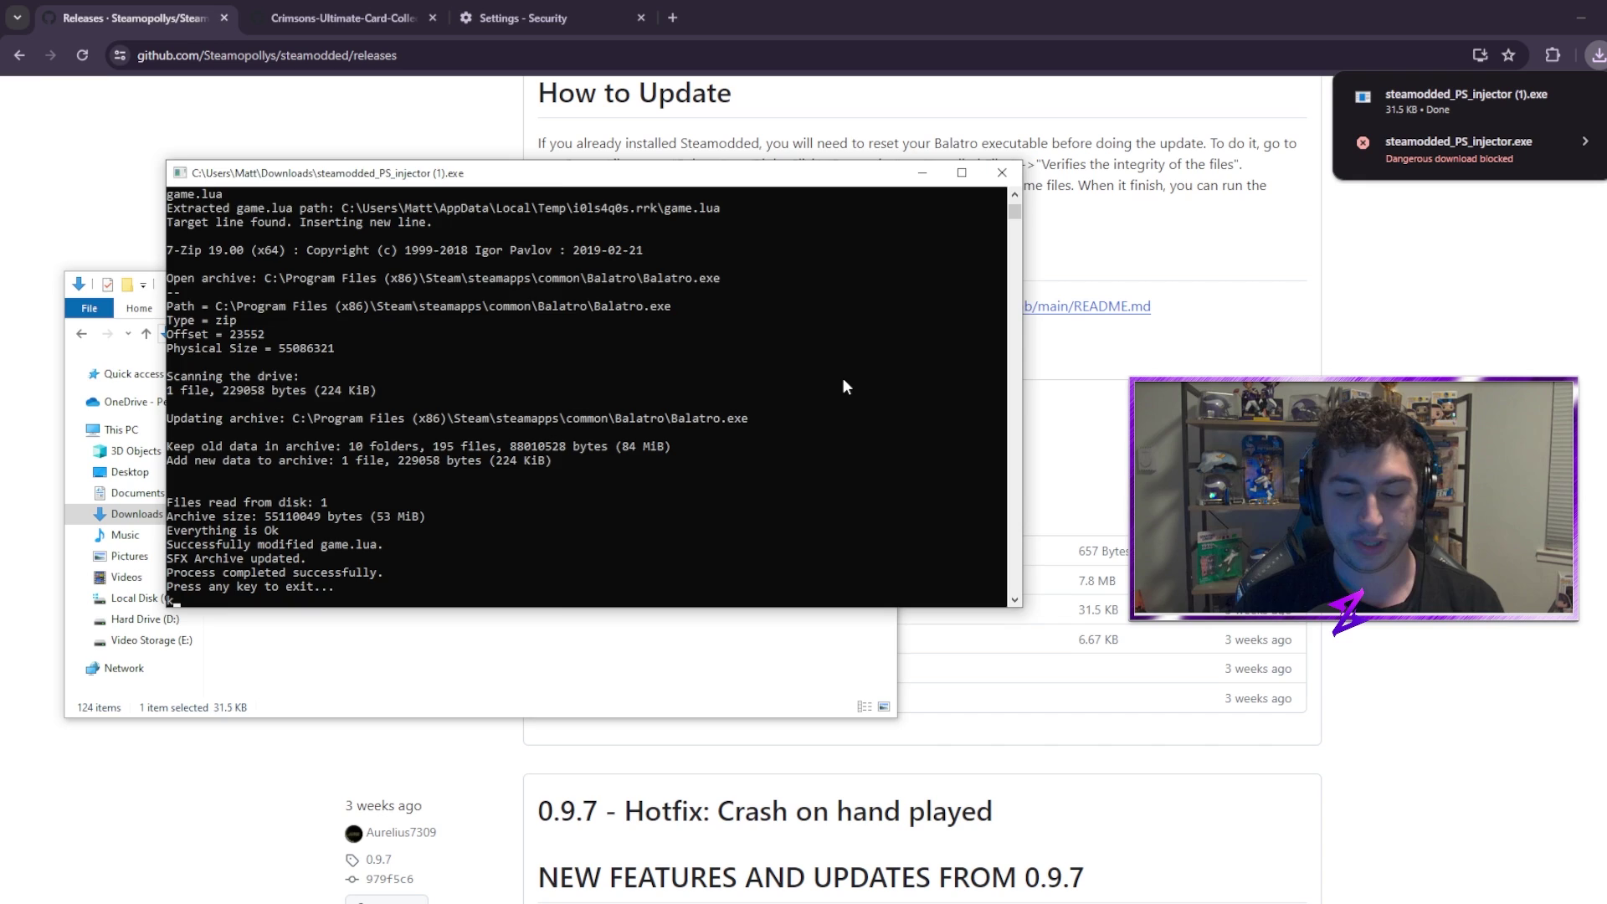
{"action": "key", "text": "Return"}
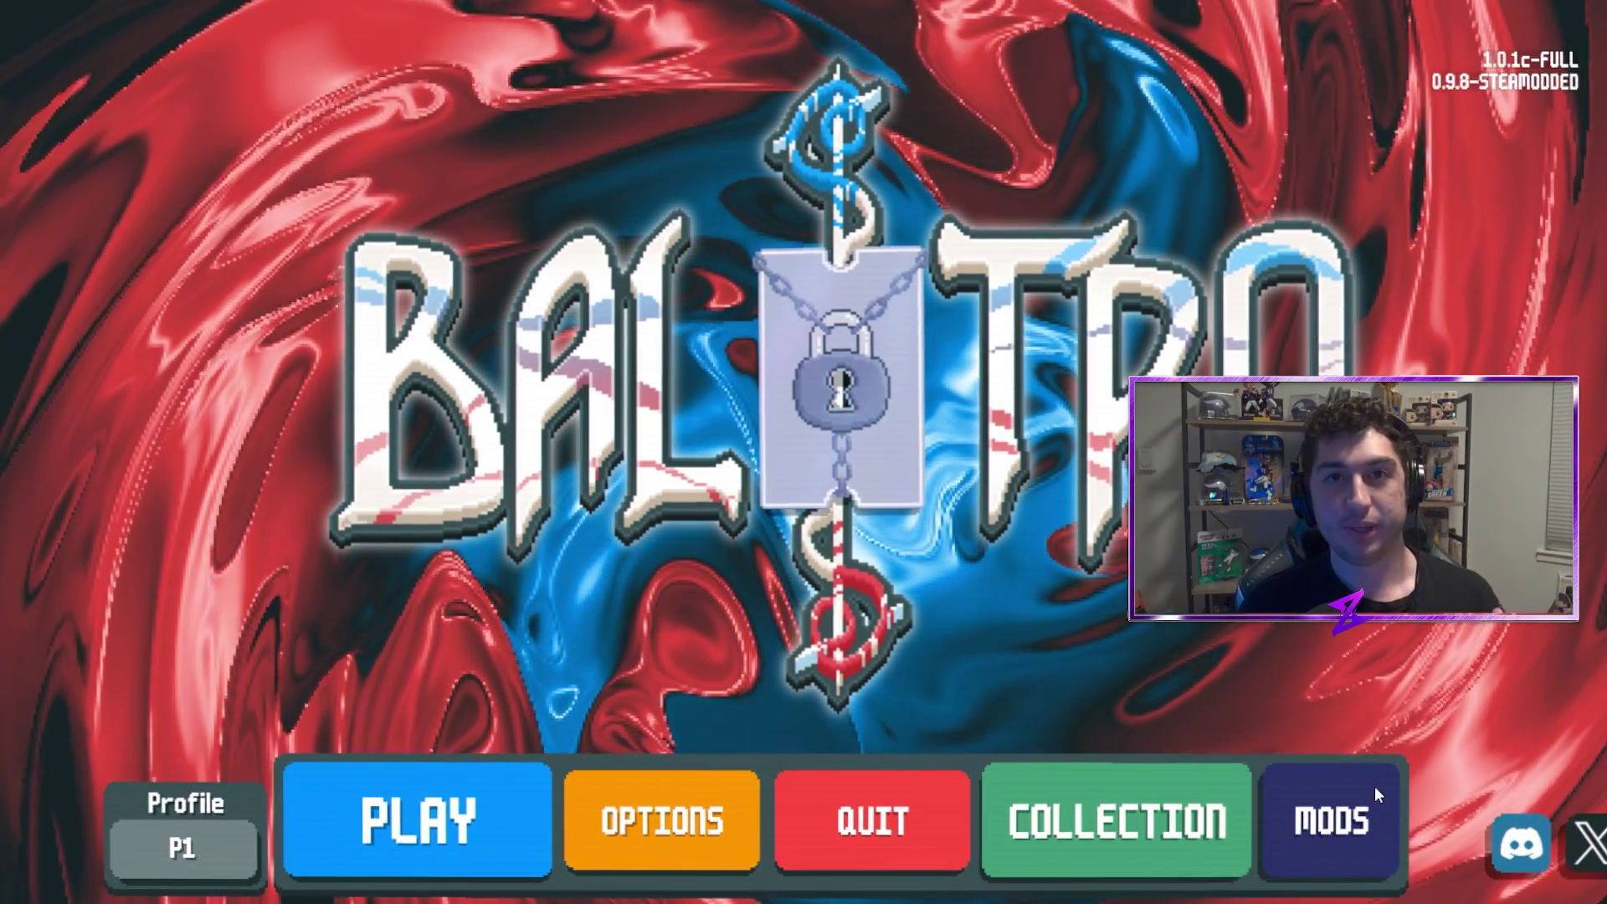
- Check Balatro's MODS list, which shows no mods, and open the Mods directory
{"action": "left_click", "coordinate": [1374, 792]}
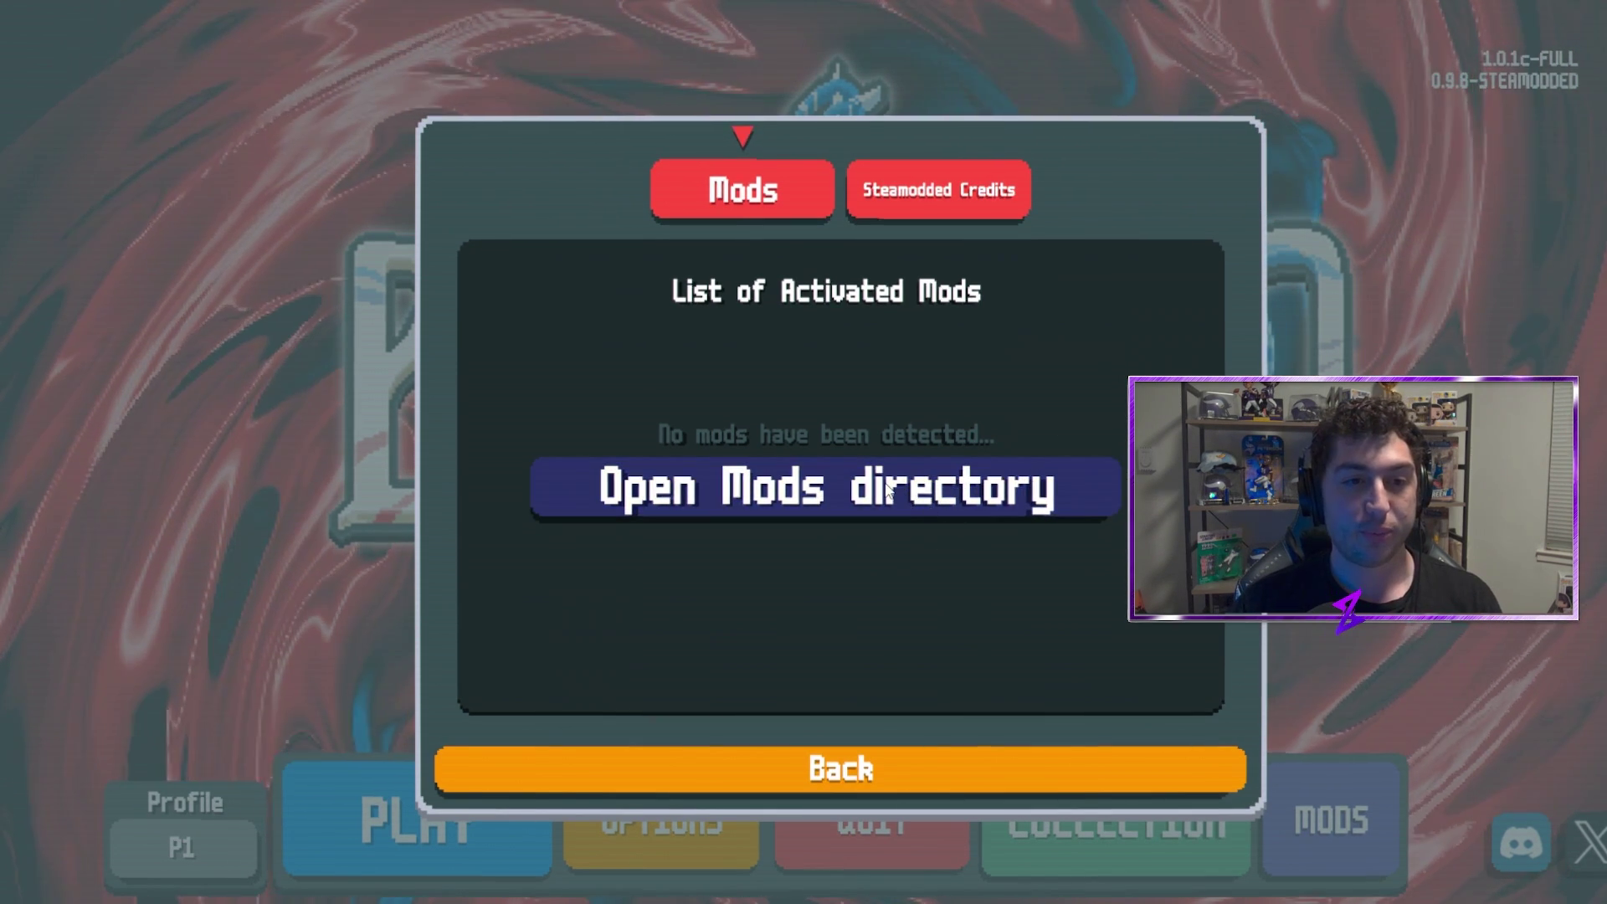
{"action": "left_click", "coordinate": [866, 500]}
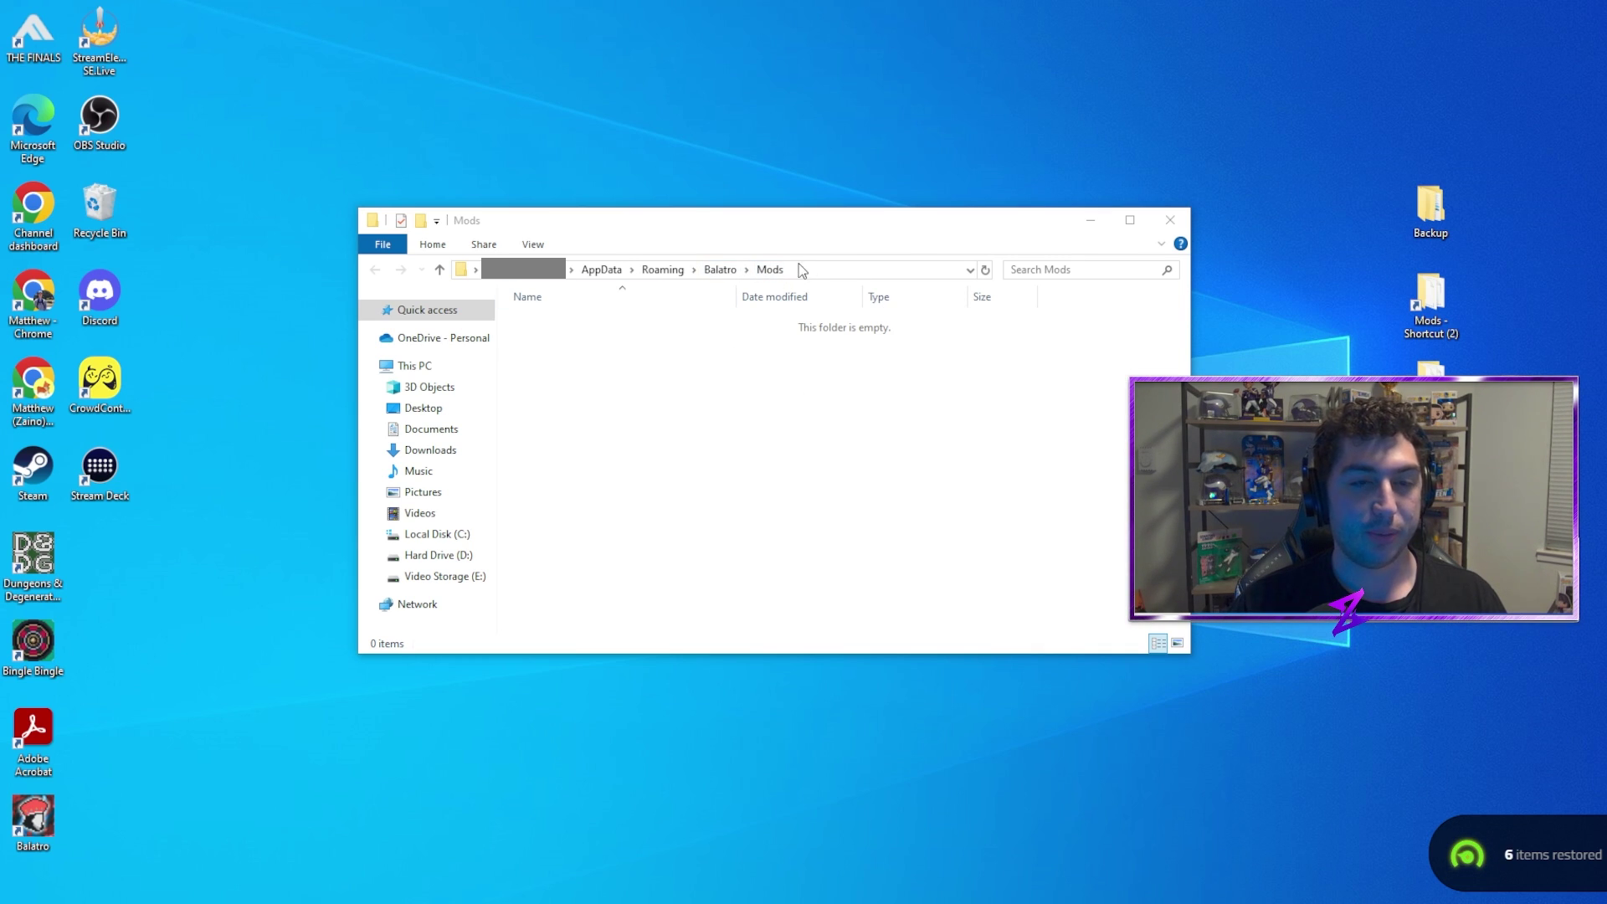
- Create a shortcut to Balatro's Mods folder and drag it via the desktop into Off Mods
{"action": "right_click", "coordinate": [773, 268]}
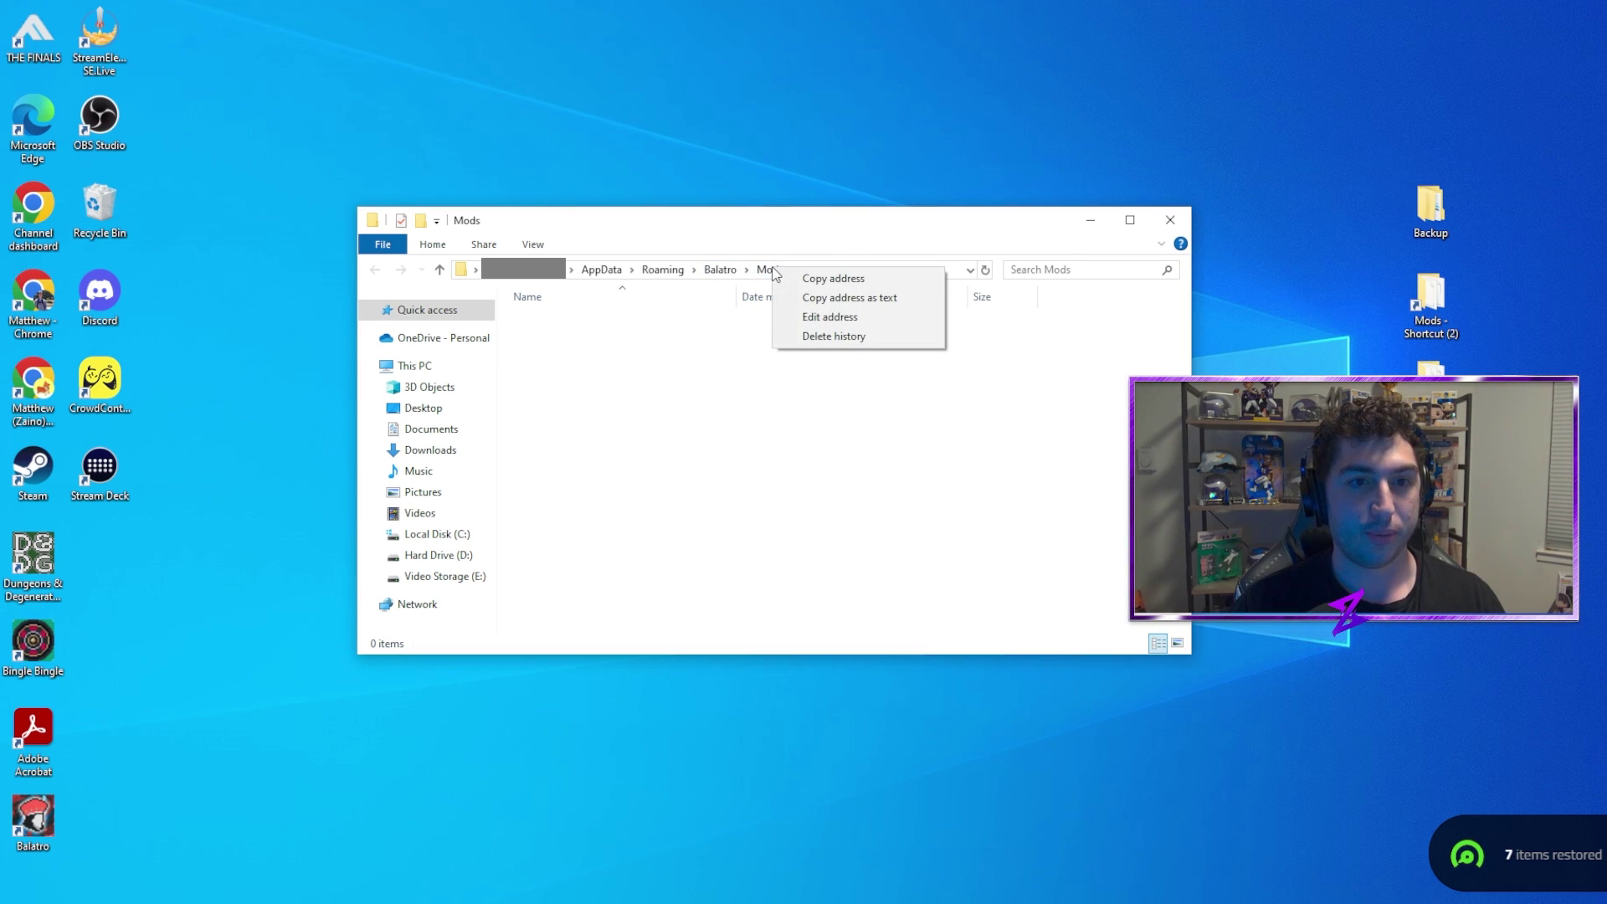
{"action": "key", "text": "Escape"}
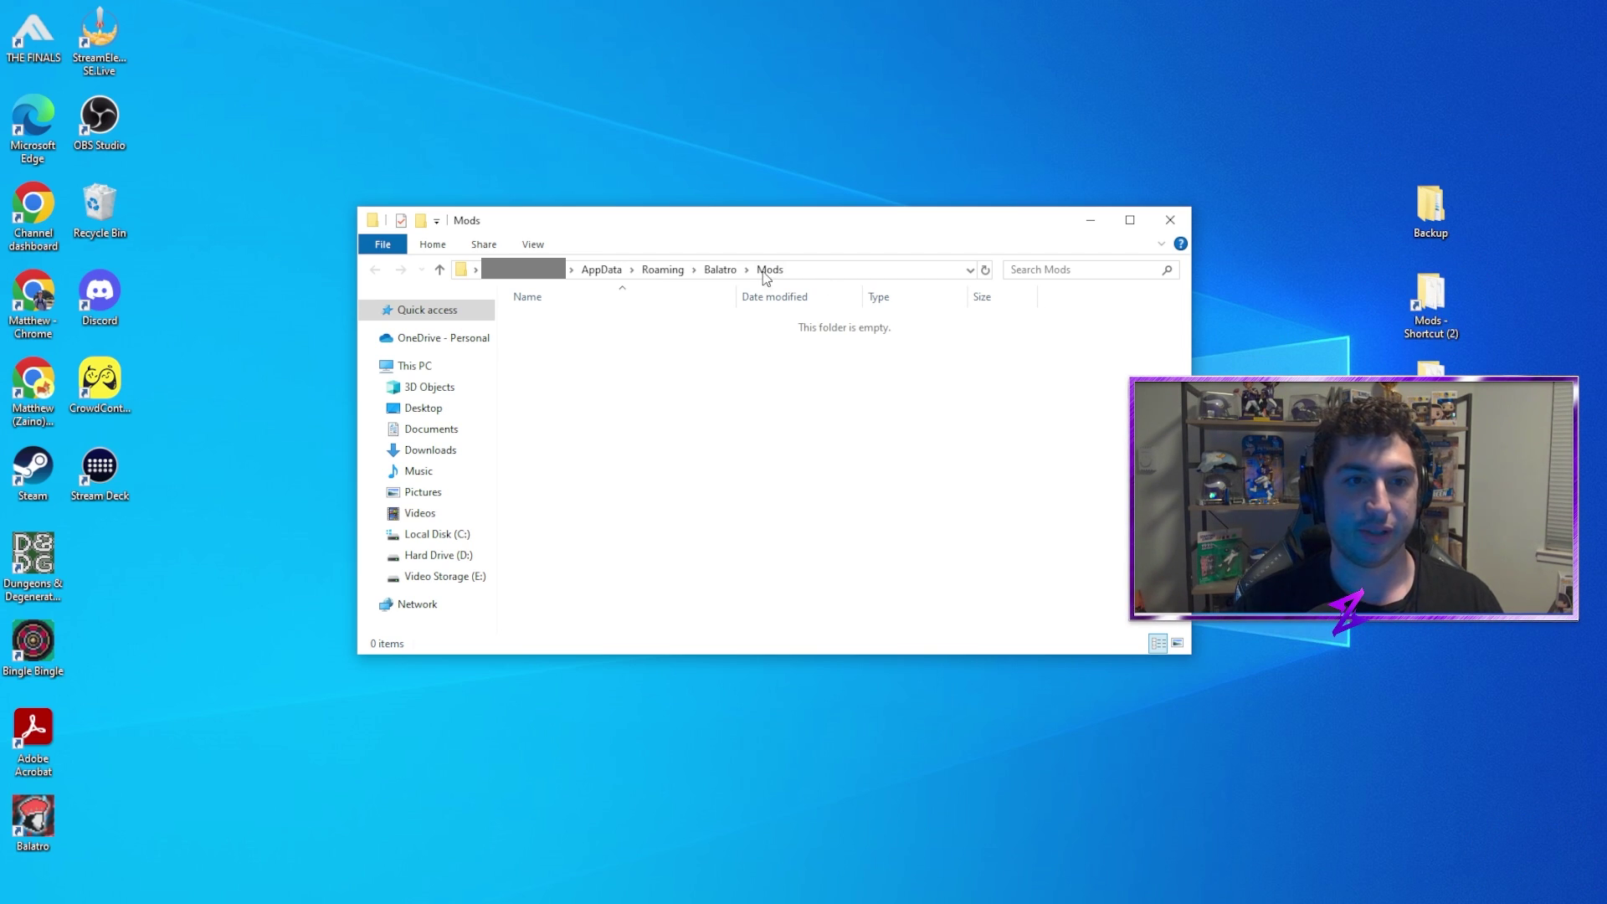
{"action": "left_click", "coordinate": [713, 271]}
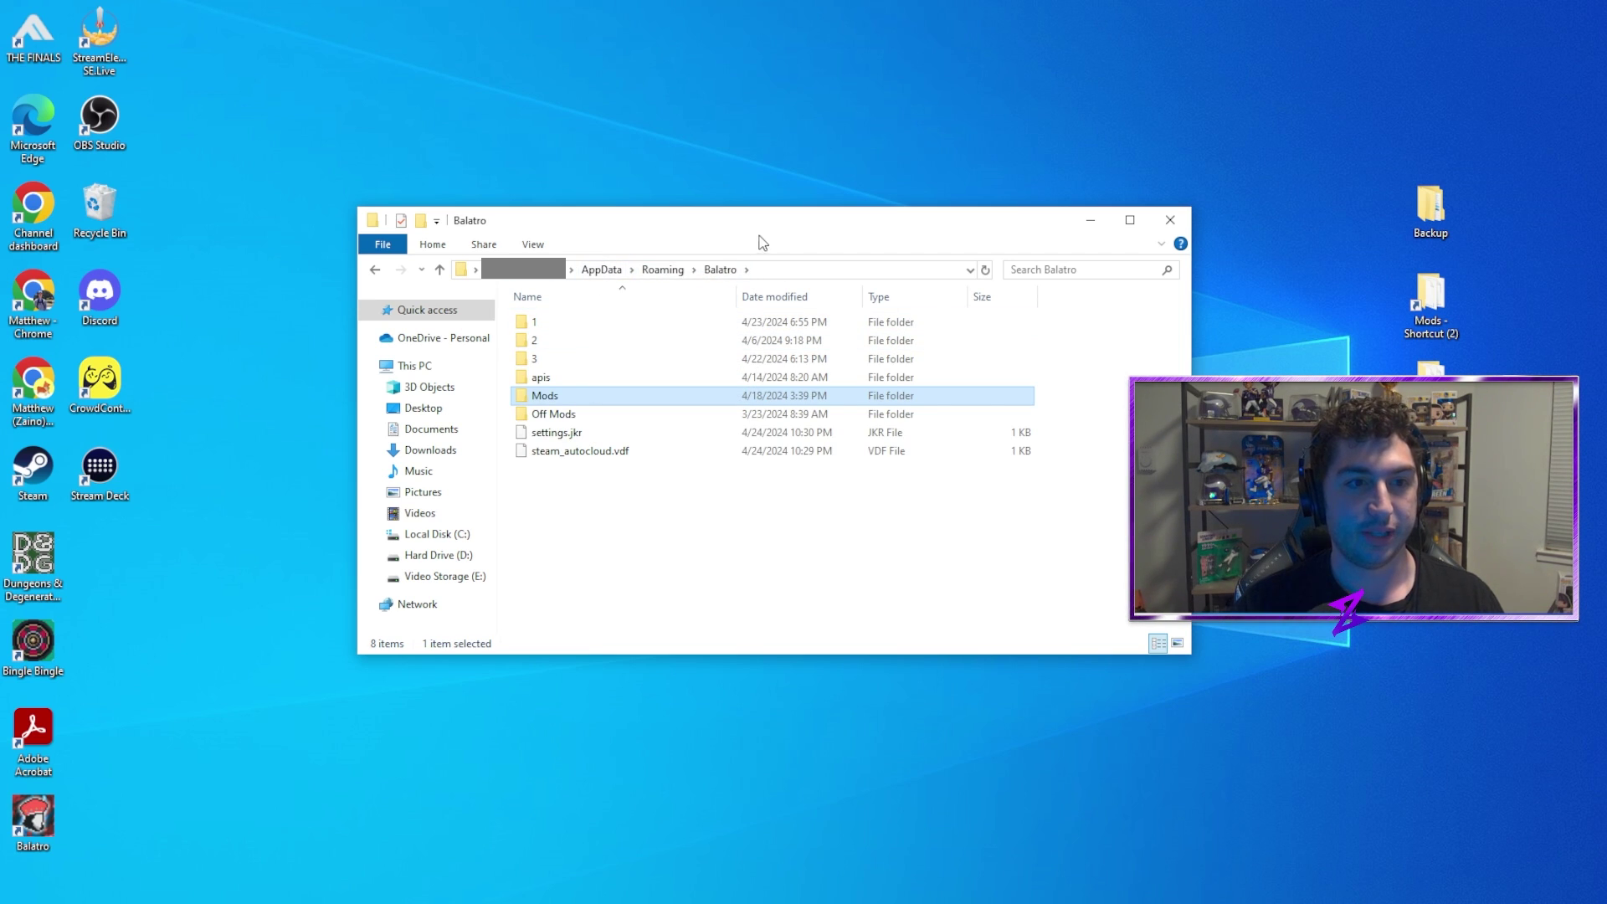
{"action": "right_click", "coordinate": [574, 398]}
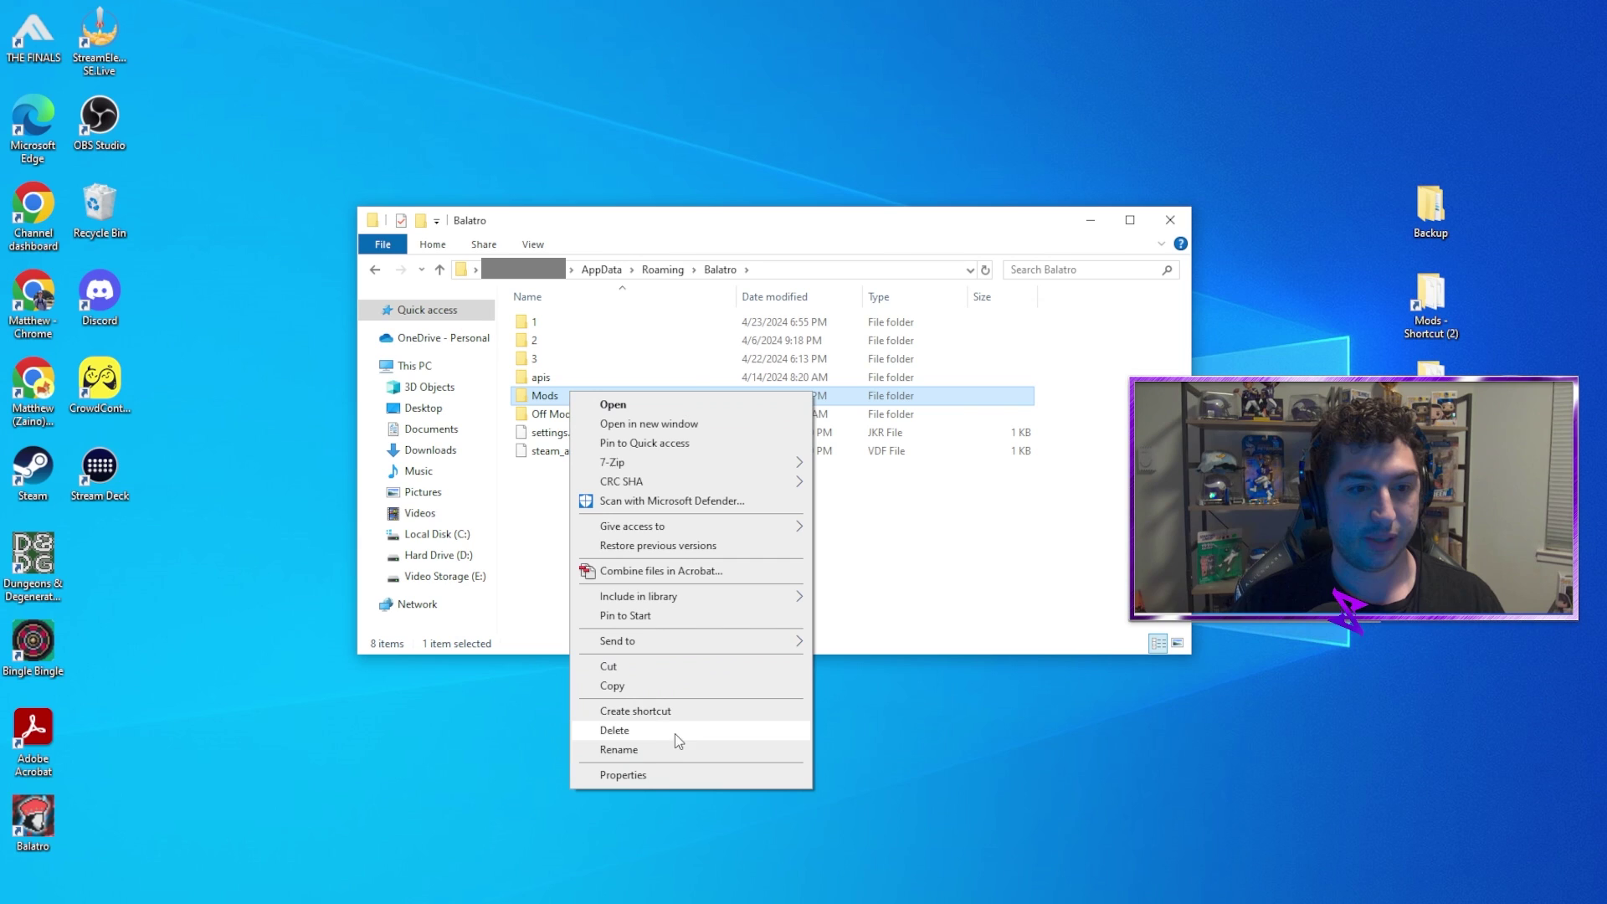
{"action": "left_click", "coordinate": [677, 712]}
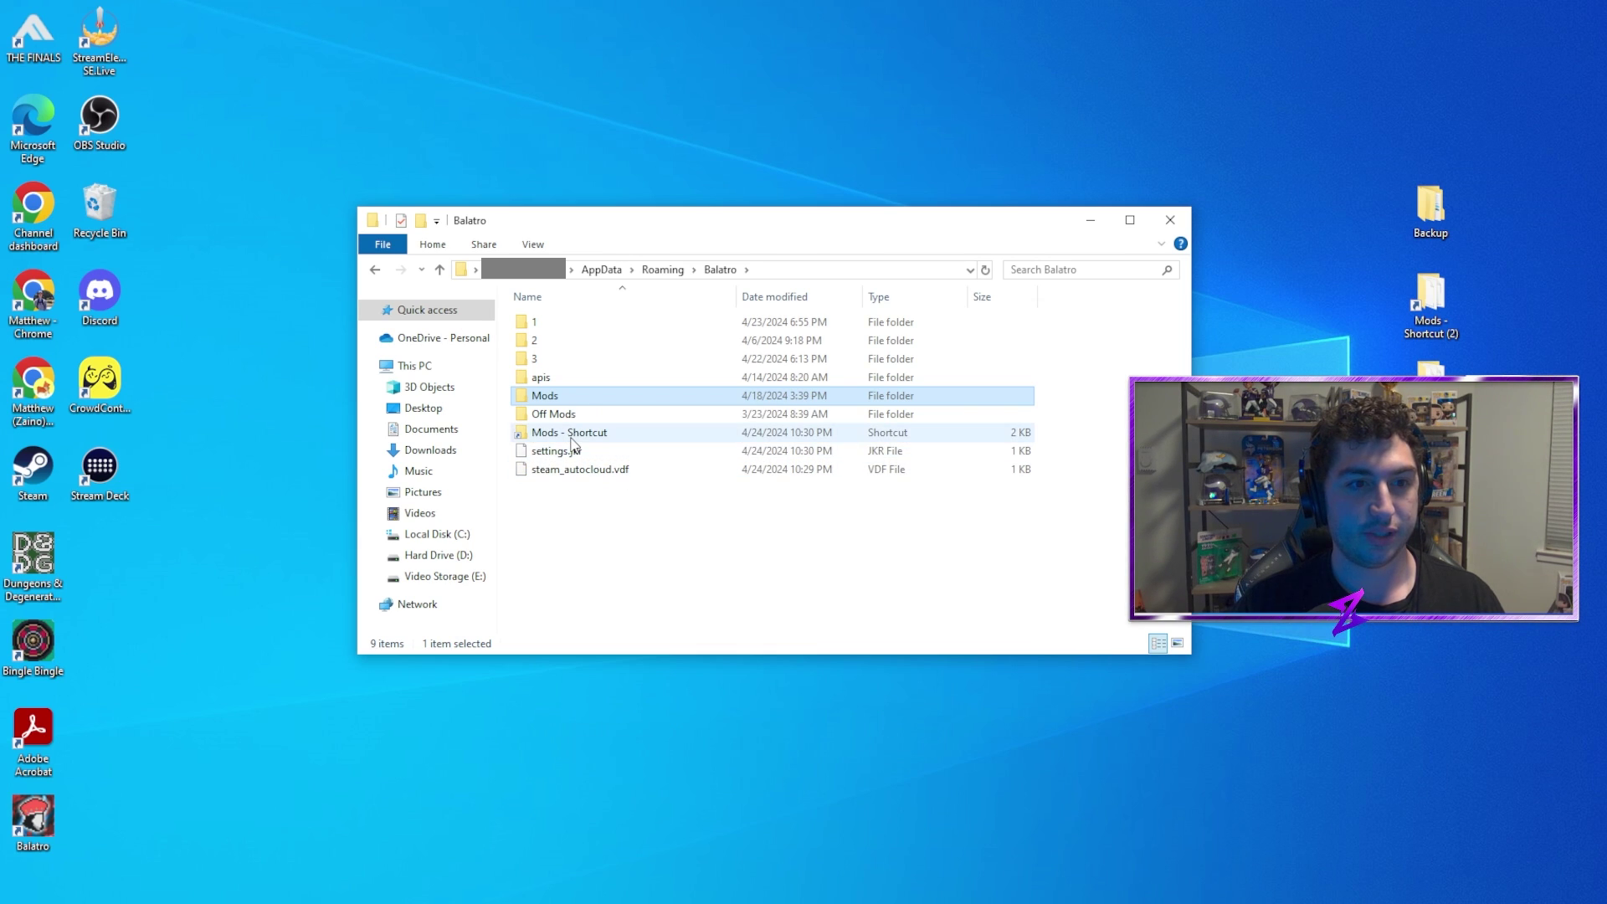
{"action": "left_click_drag", "start_coordinate": [572, 438], "coordinate": [1427, 393]}
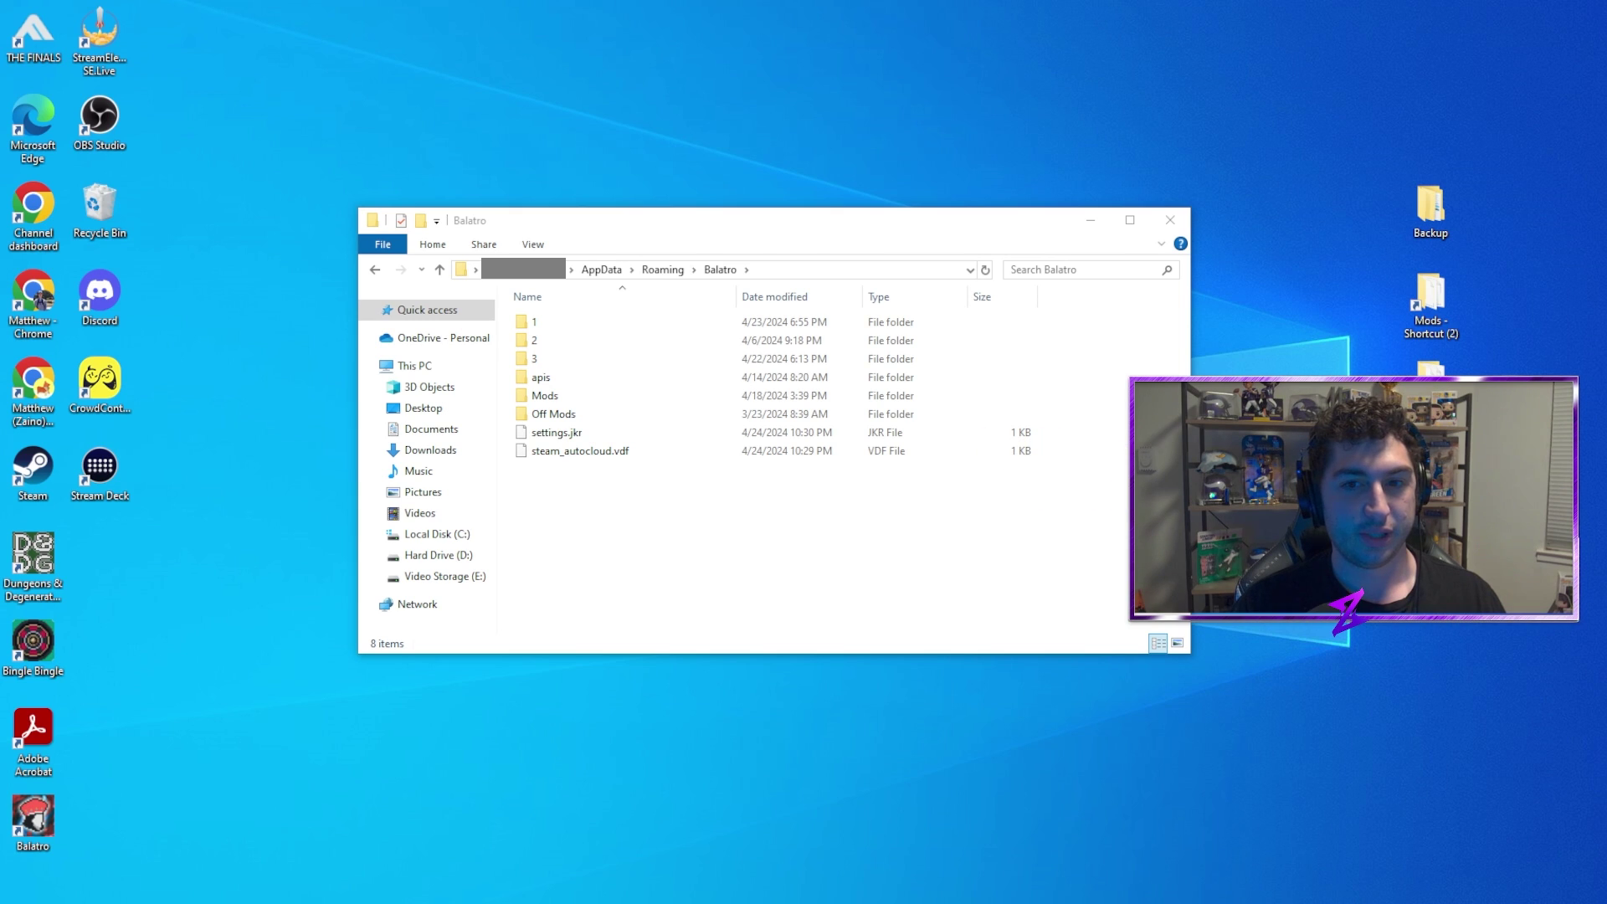
{"action": "left_click_drag", "start_coordinate": [1426, 393], "coordinate": [619, 416]}
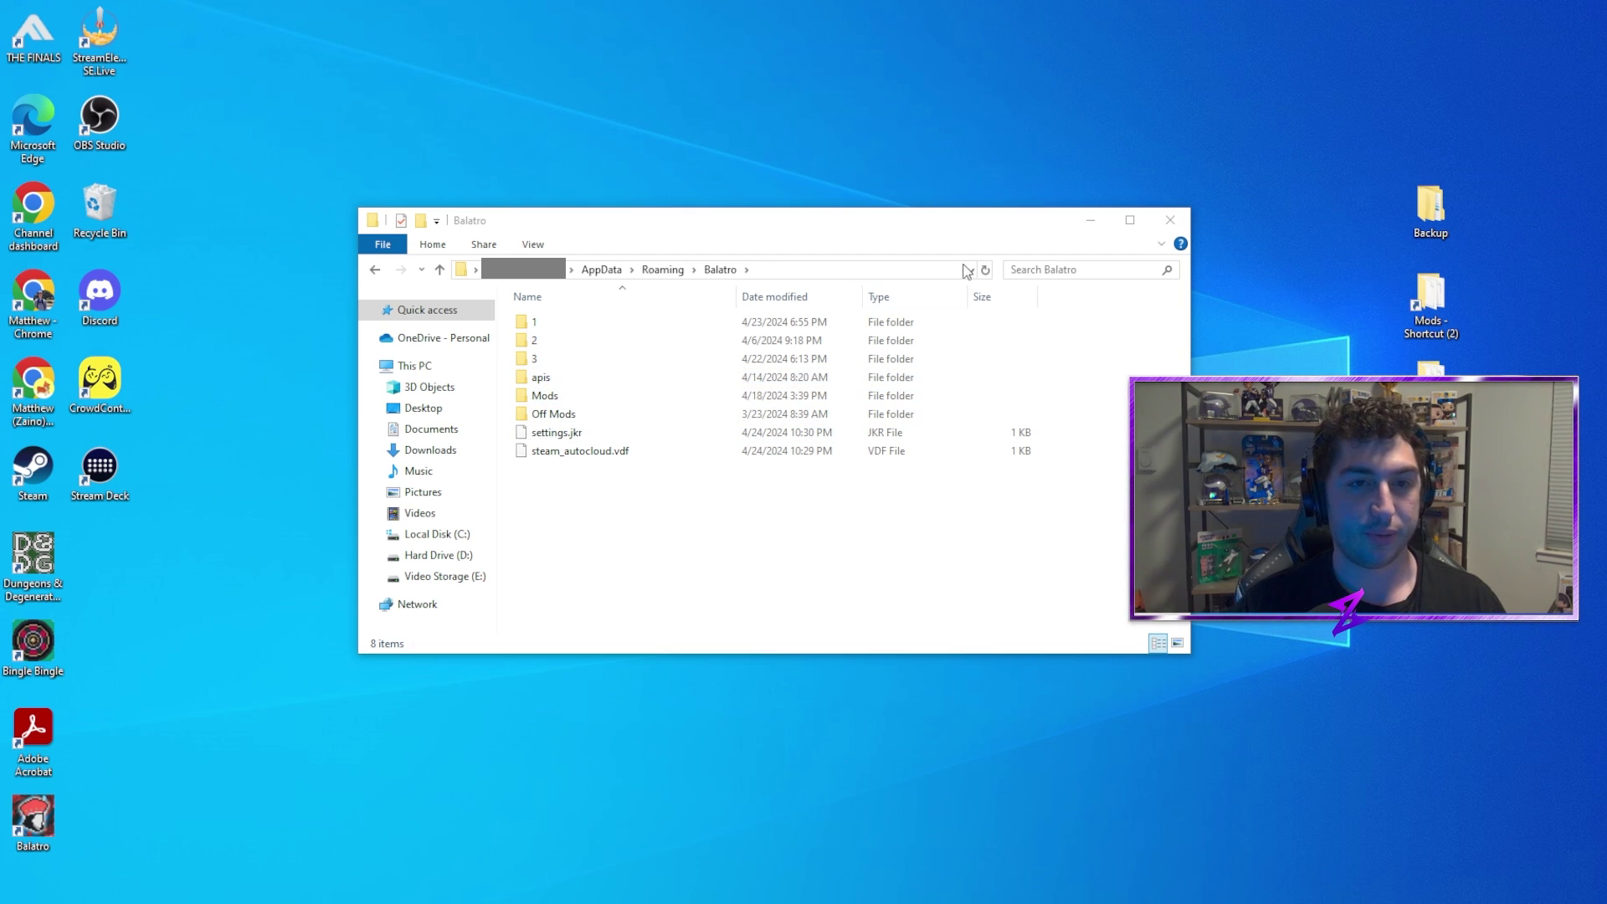
- Download Jimbonly & Jimboless.lua from the Crimsons-Ultimate-Card-Collection repo and show it in Downloads
{"action": "left_click", "coordinate": [1090, 220]}
{"action": "left_click", "coordinate": [586, 895]}
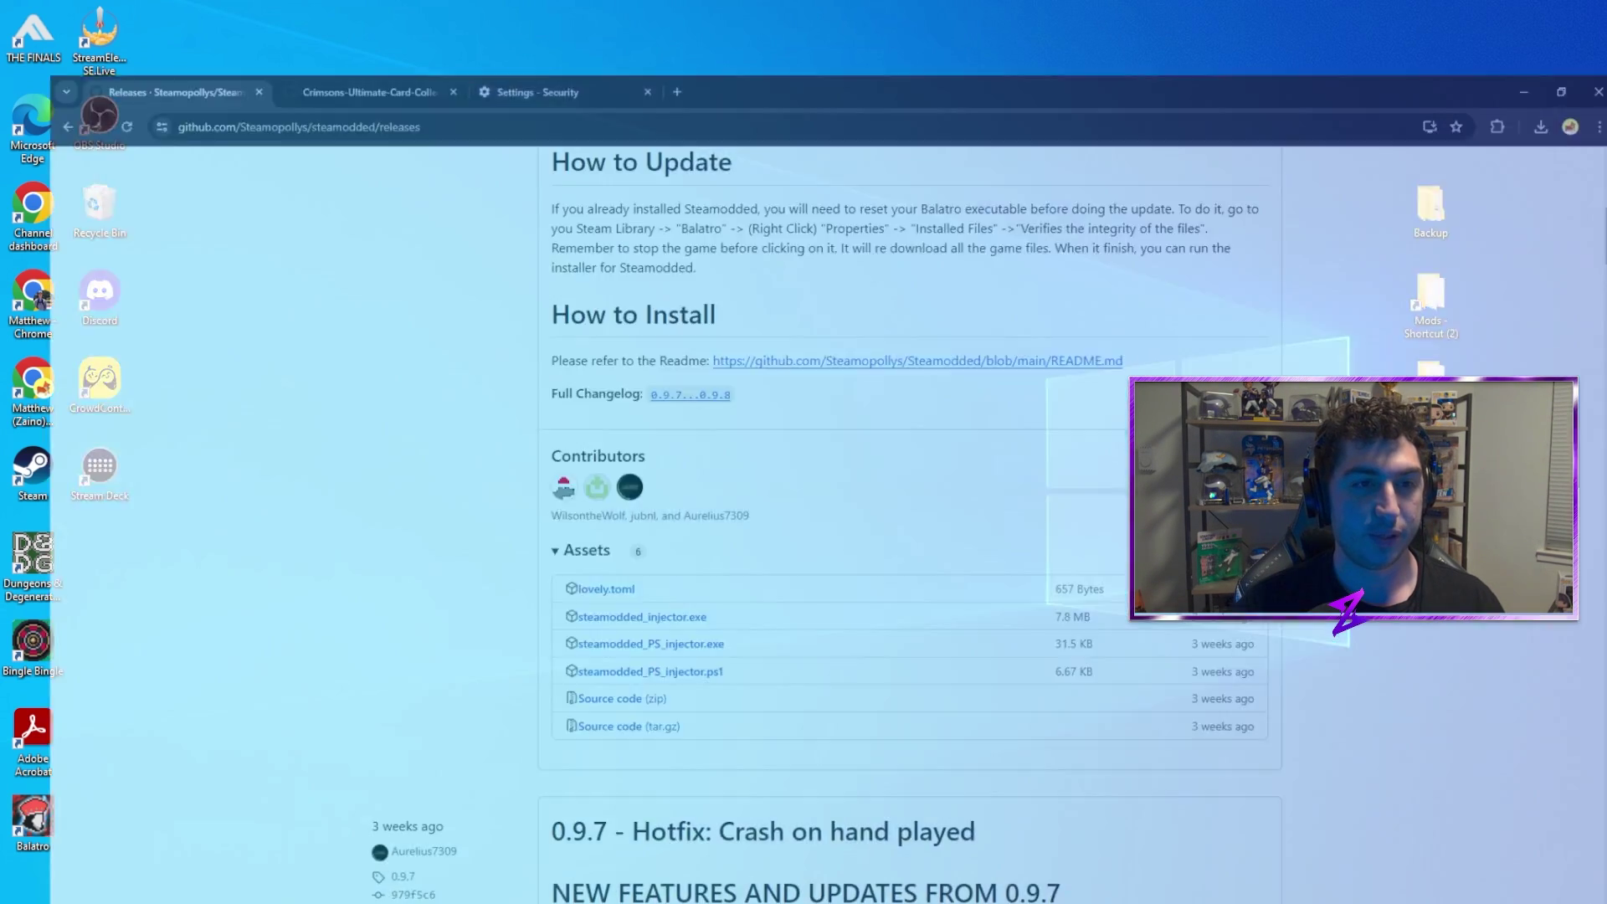
{"action": "left_click", "coordinate": [352, 17]}
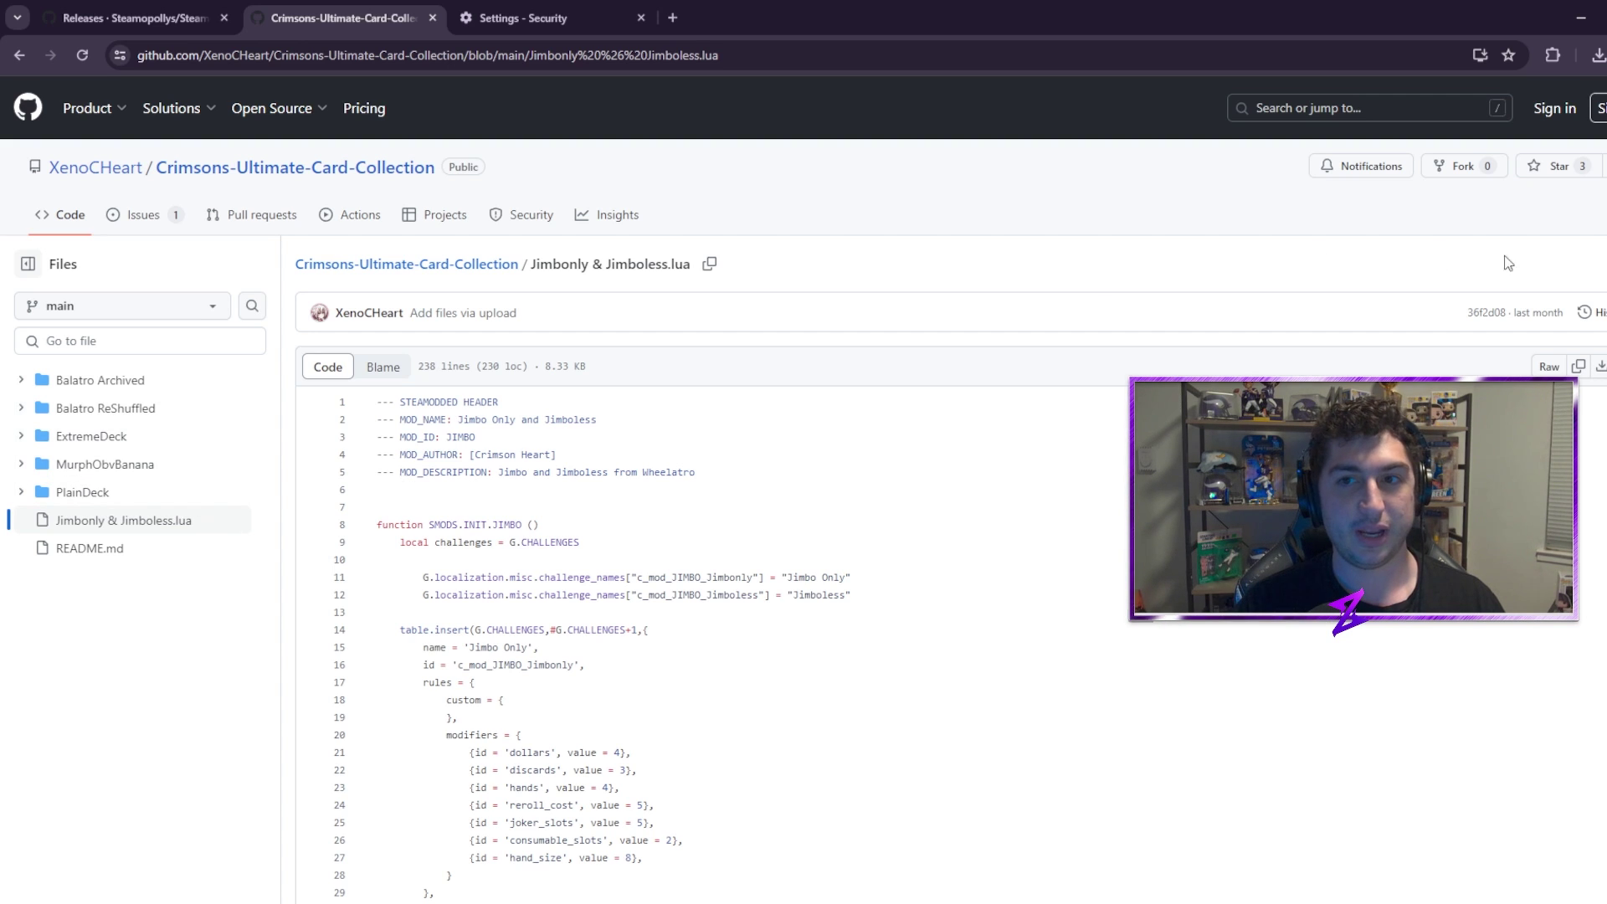
{"action": "left_click", "coordinate": [1600, 366]}
{"action": "left_click", "coordinate": [1466, 336]}
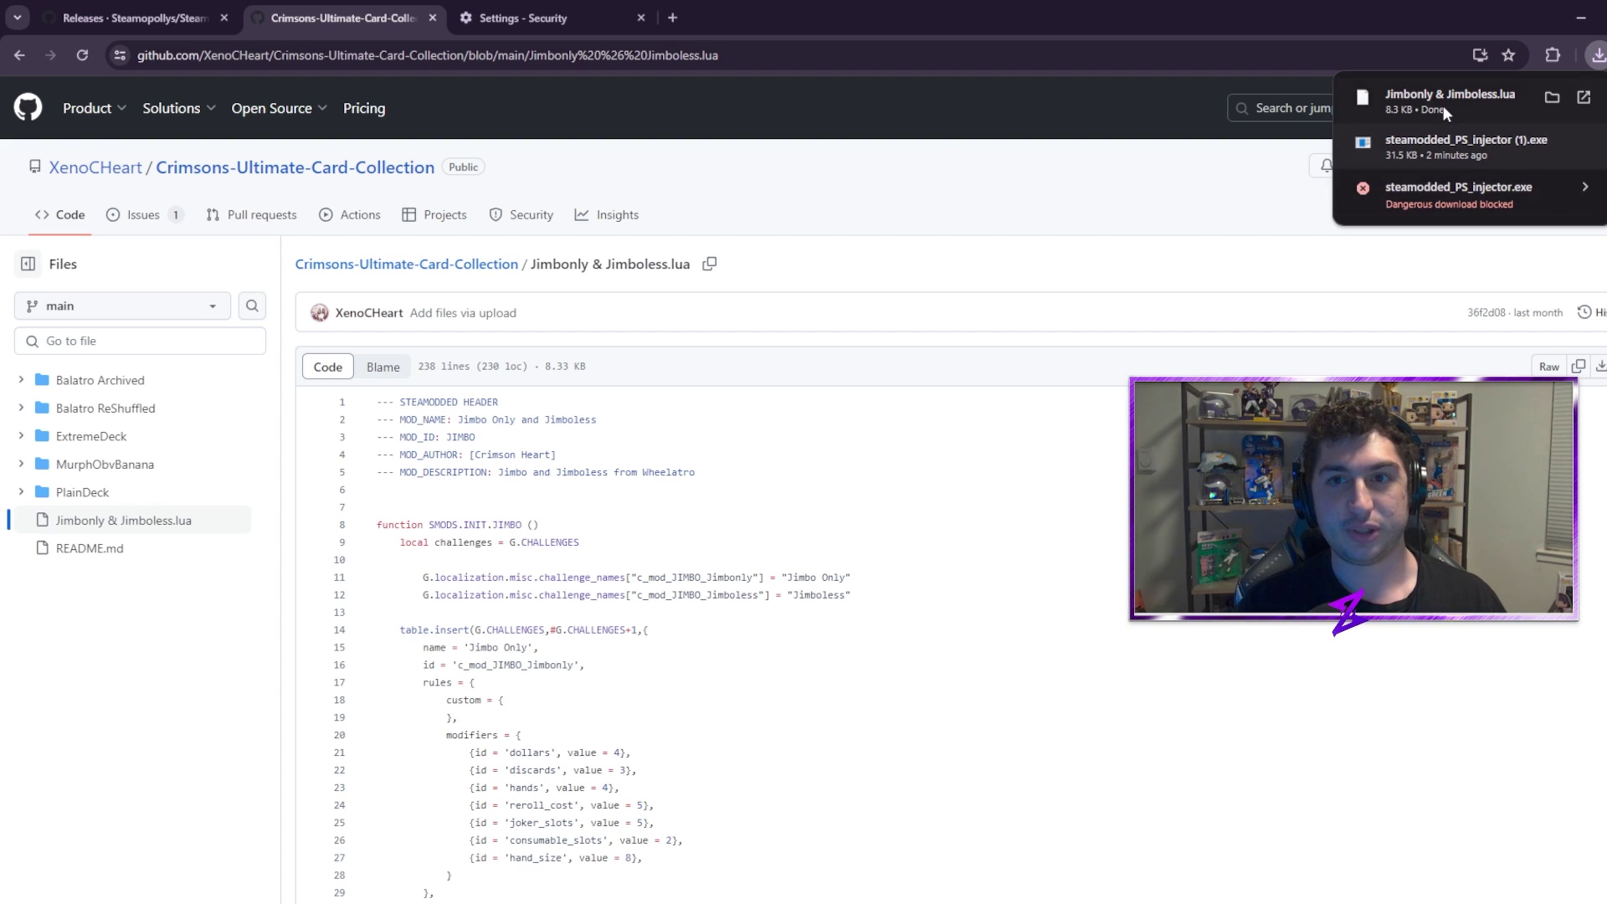
{"action": "mouse_move", "coordinate": [1478, 104]}
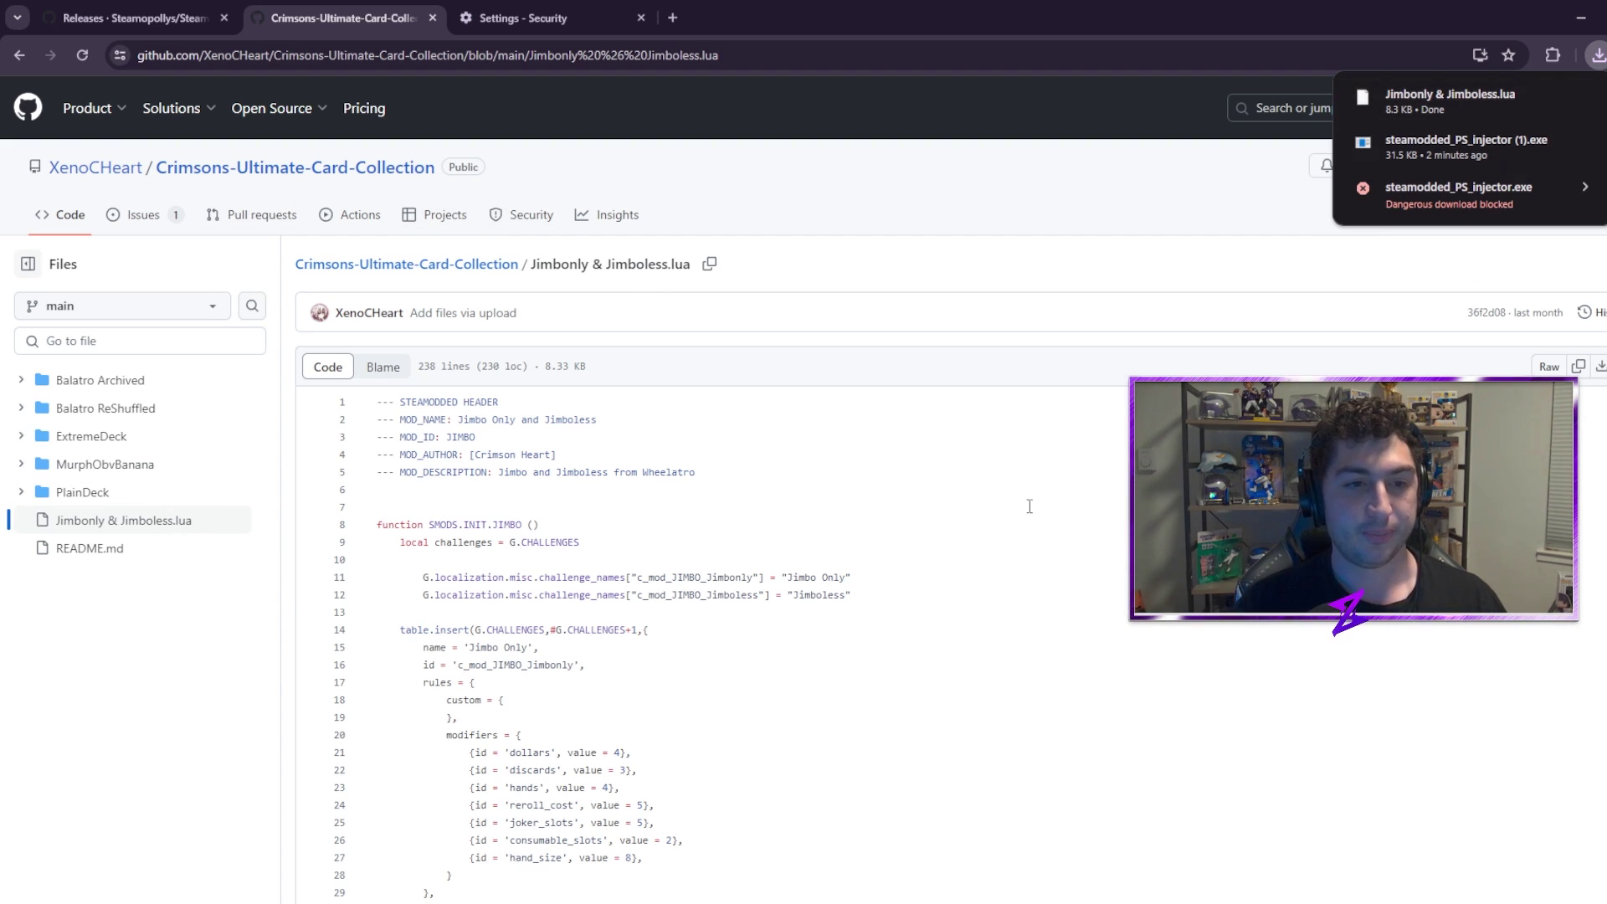
{"action": "left_click", "coordinate": [1552, 97]}
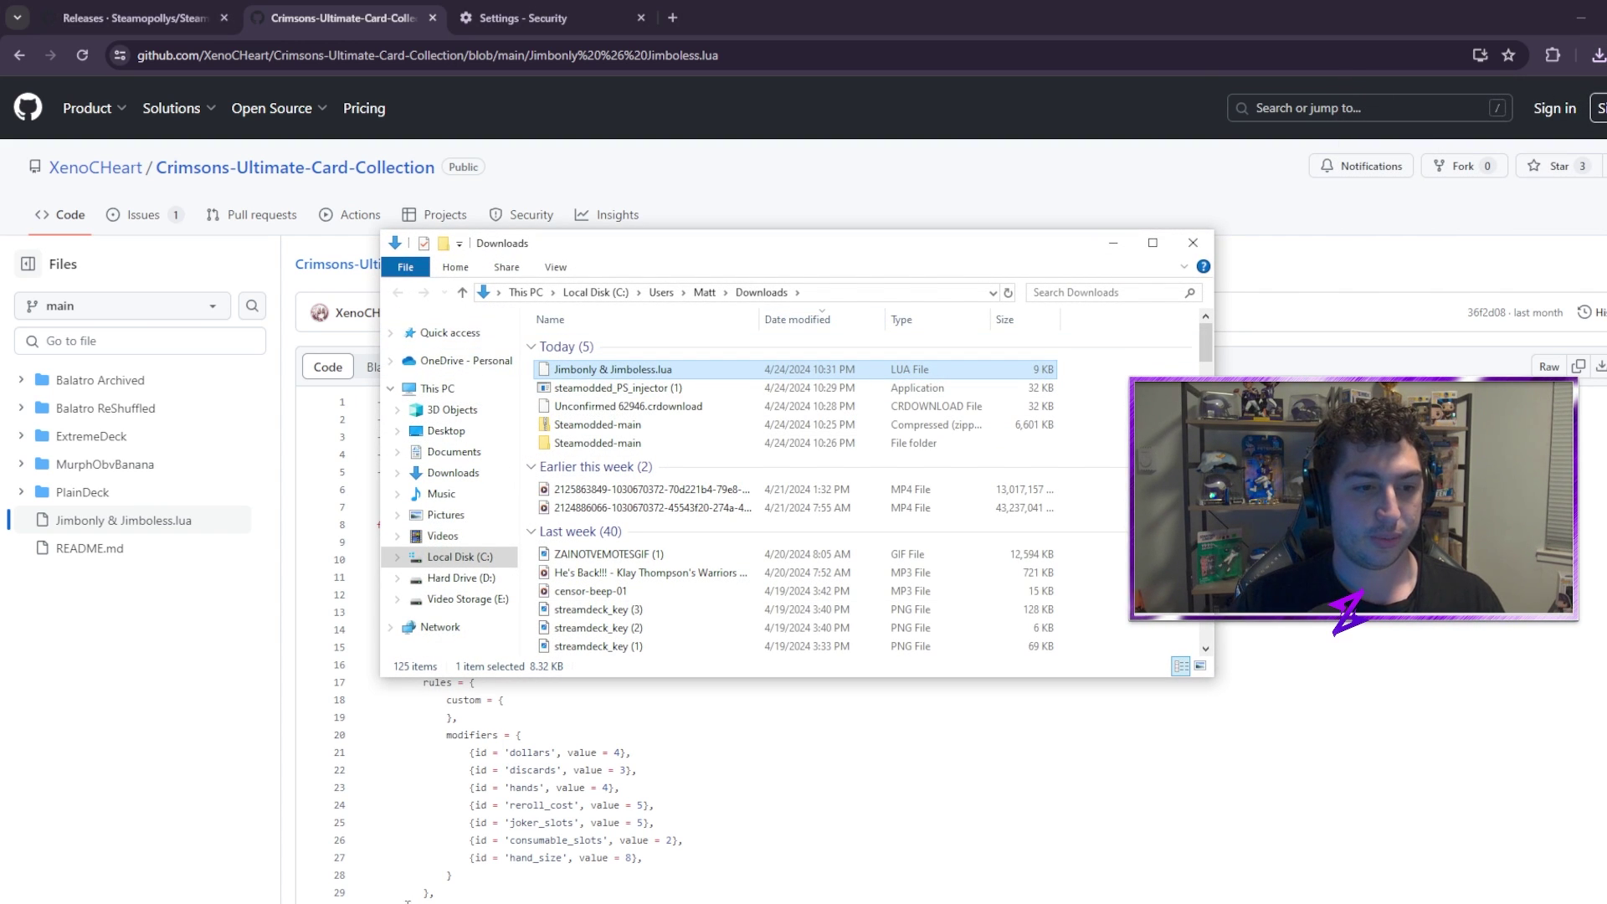
- Paste Jimbonly & Jimboless.lua into the AppData\Roaming\Balatro\Mods folder
{"action": "mouse_move", "coordinate": [407, 901]}
{"action": "left_click", "coordinate": [251, 862]}
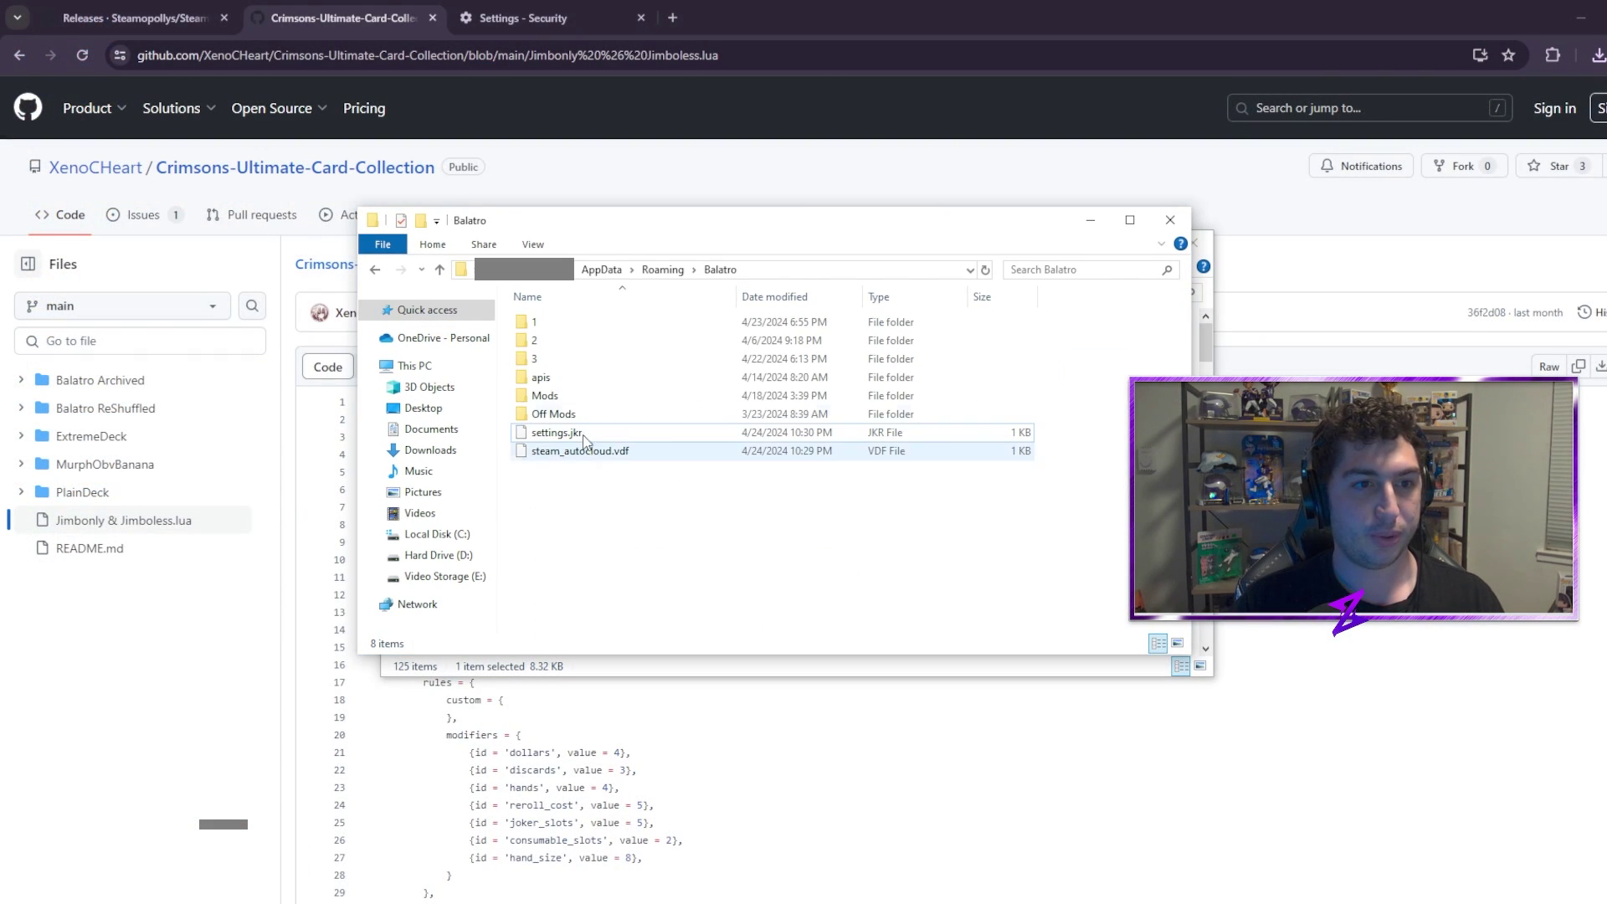
{"action": "double_click", "coordinate": [564, 393]}
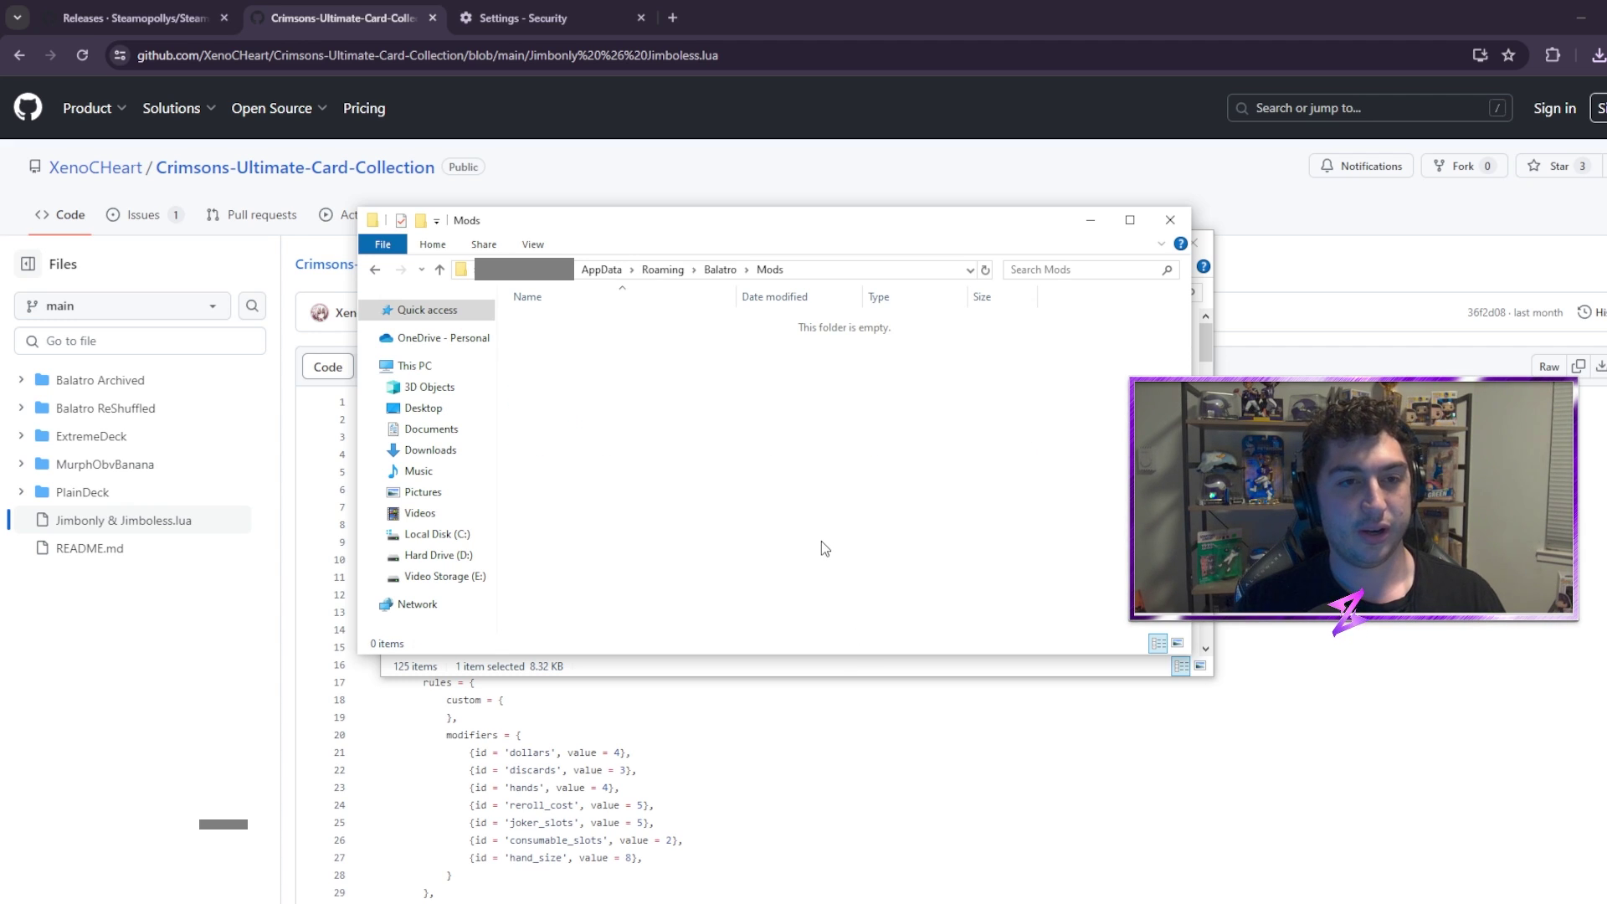
{"action": "key", "text": "ctrl+v"}
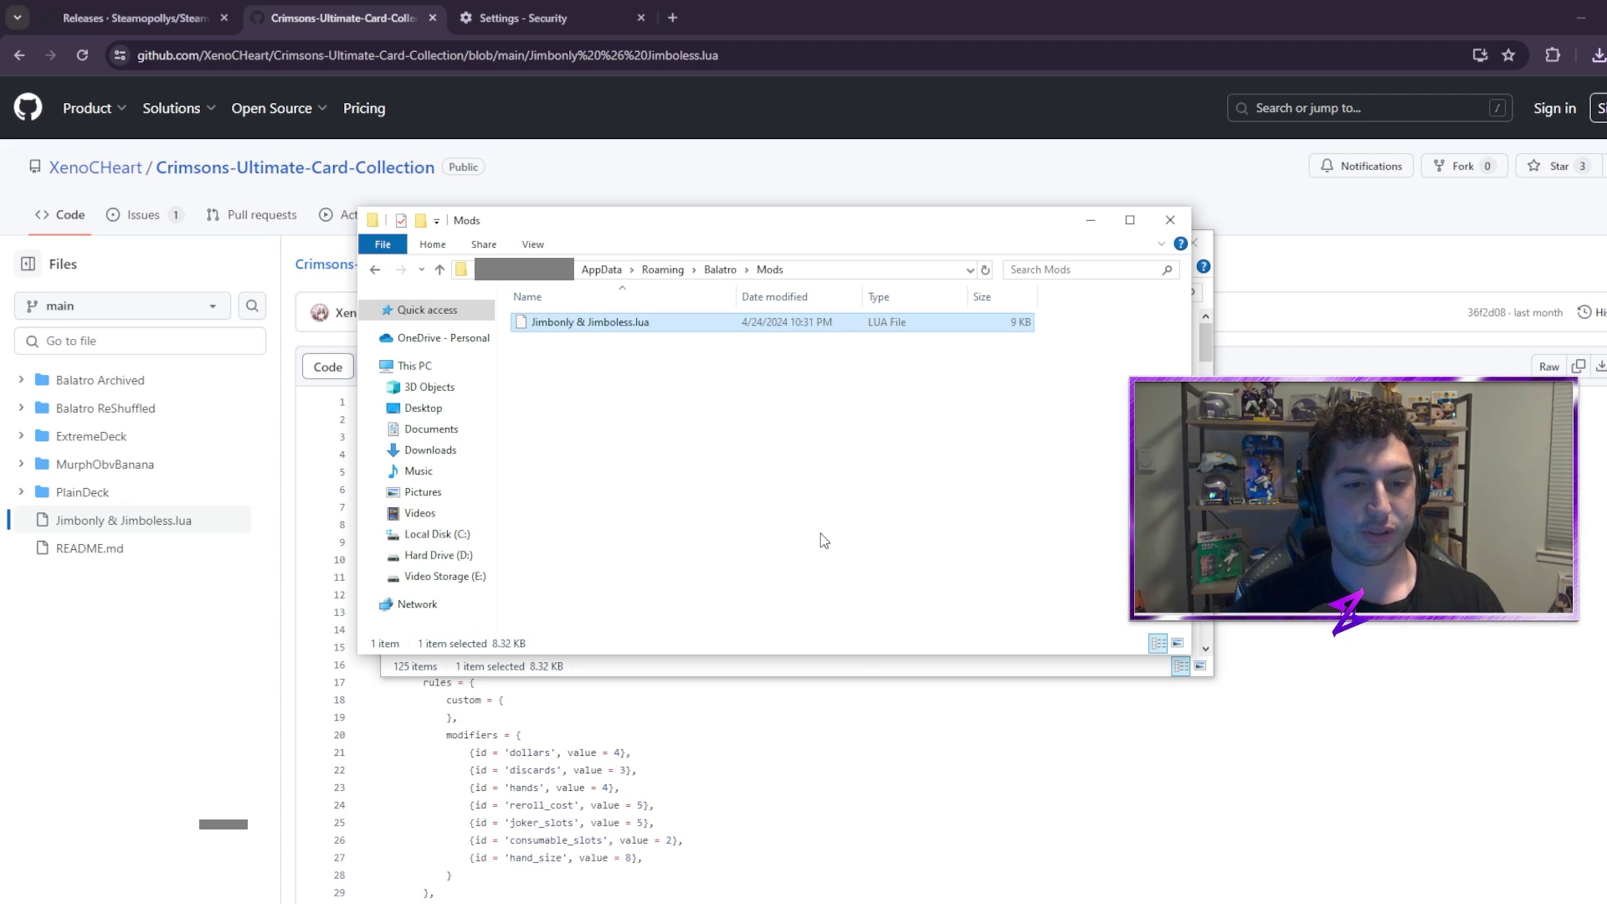
- Close both File Explorer windows and minimize Chrome to show the desktop
{"action": "left_click", "coordinate": [1170, 219]}
{"action": "left_click", "coordinate": [1193, 243]}
{"action": "left_click", "coordinate": [1577, 17]}
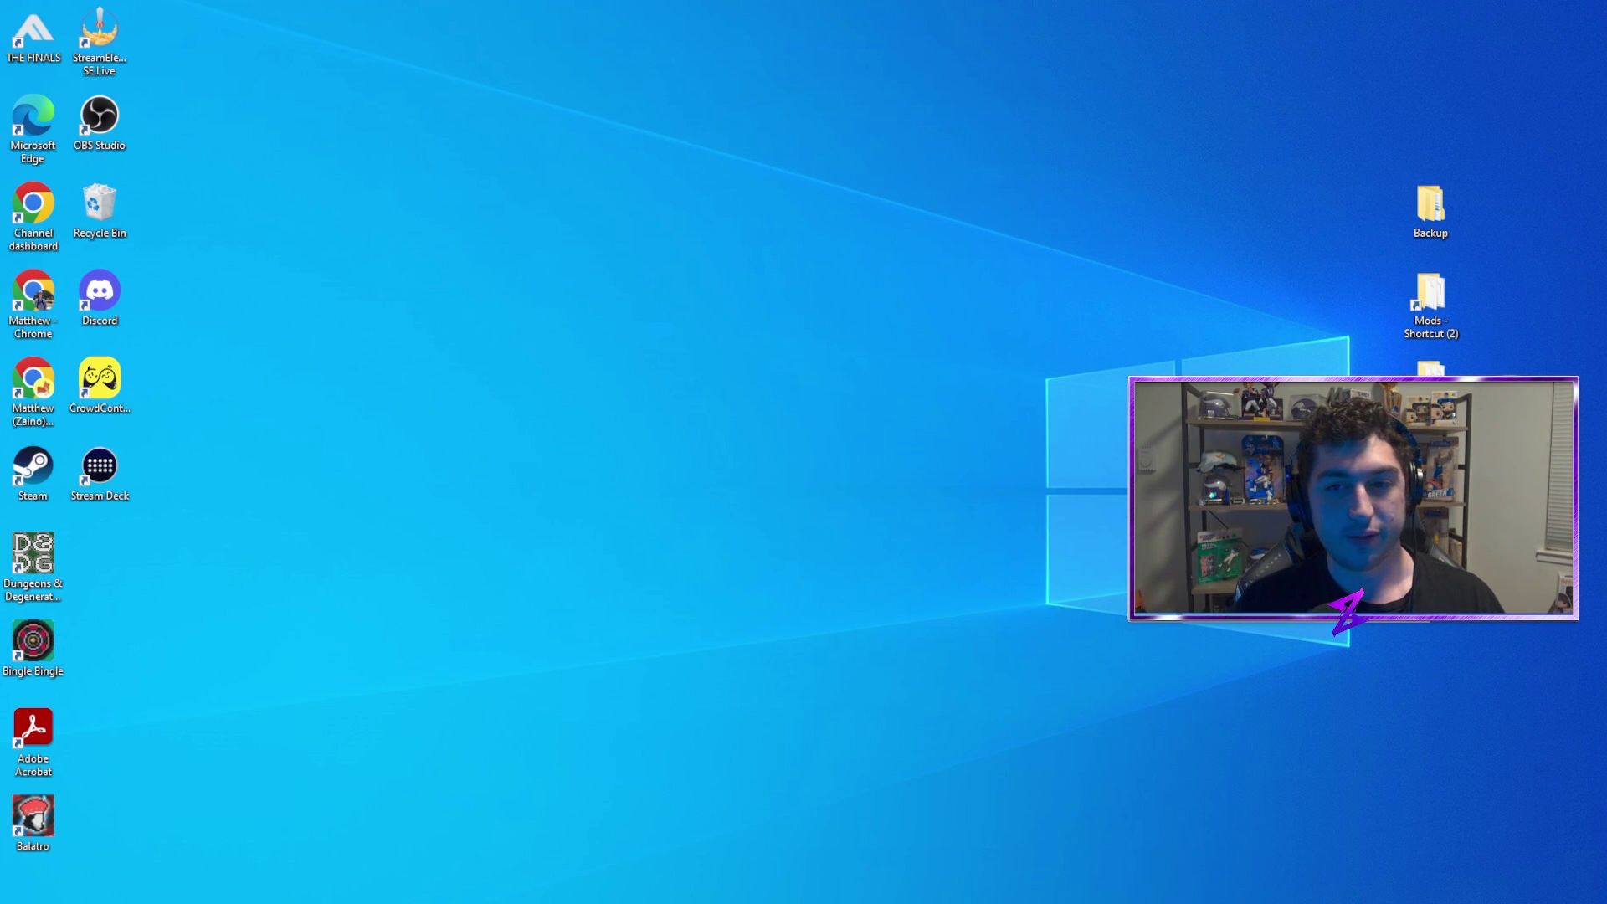
- Rearrange the desktop icons and look inside the Turn Off Mods folder
{"action": "left_click_drag", "start_coordinate": [1303, 273], "coordinate": [1296, 301]}
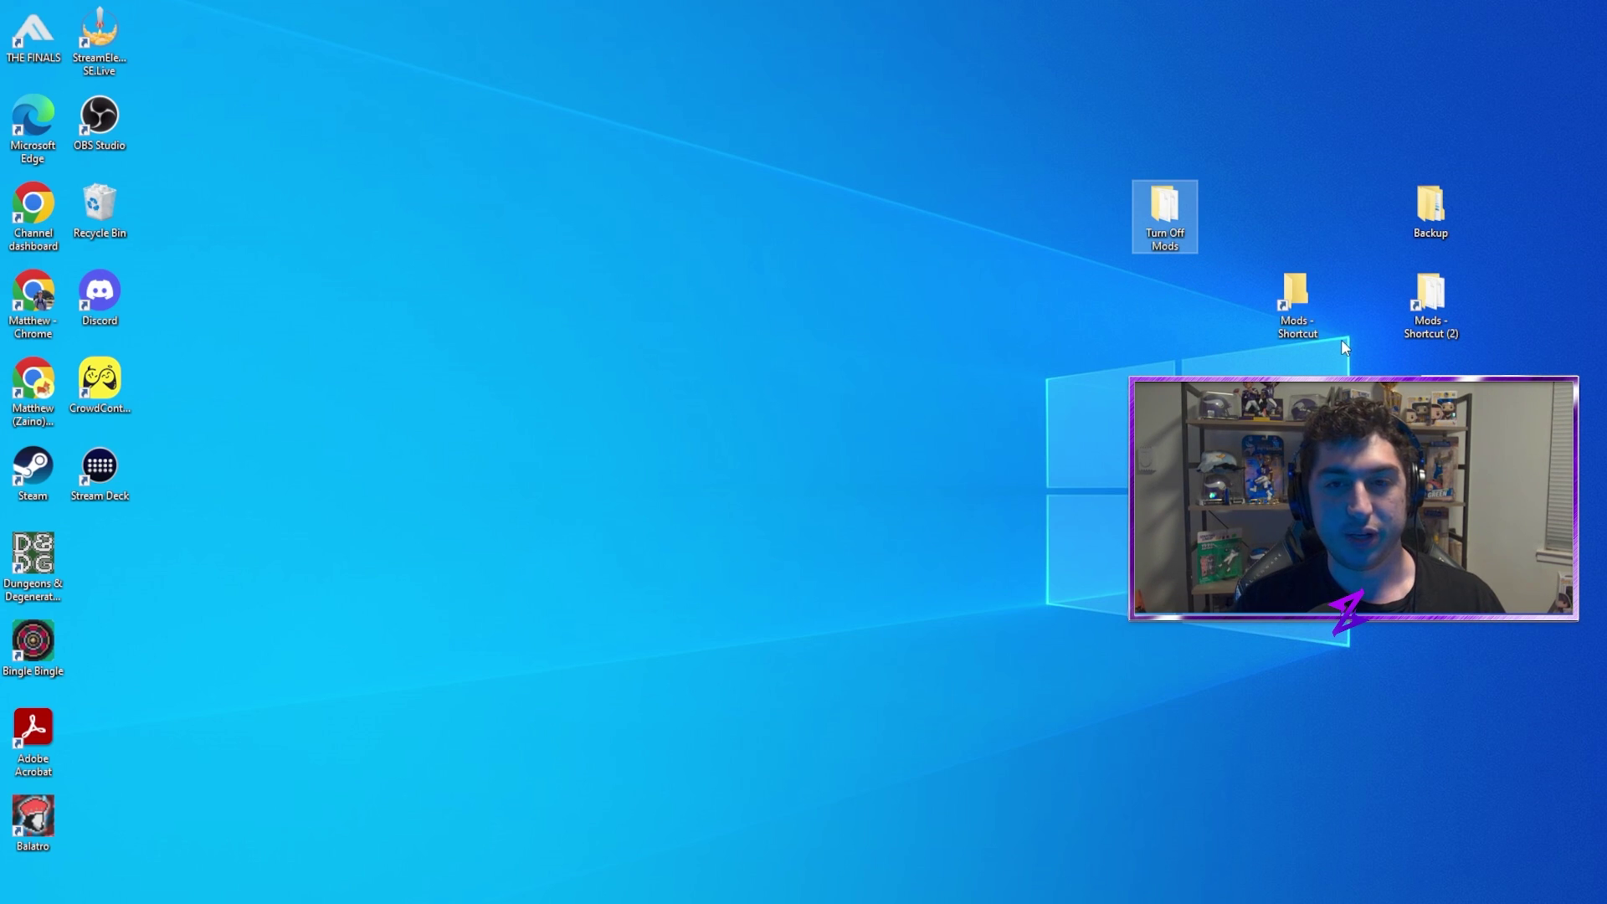
{"action": "double_click", "coordinate": [1190, 200]}
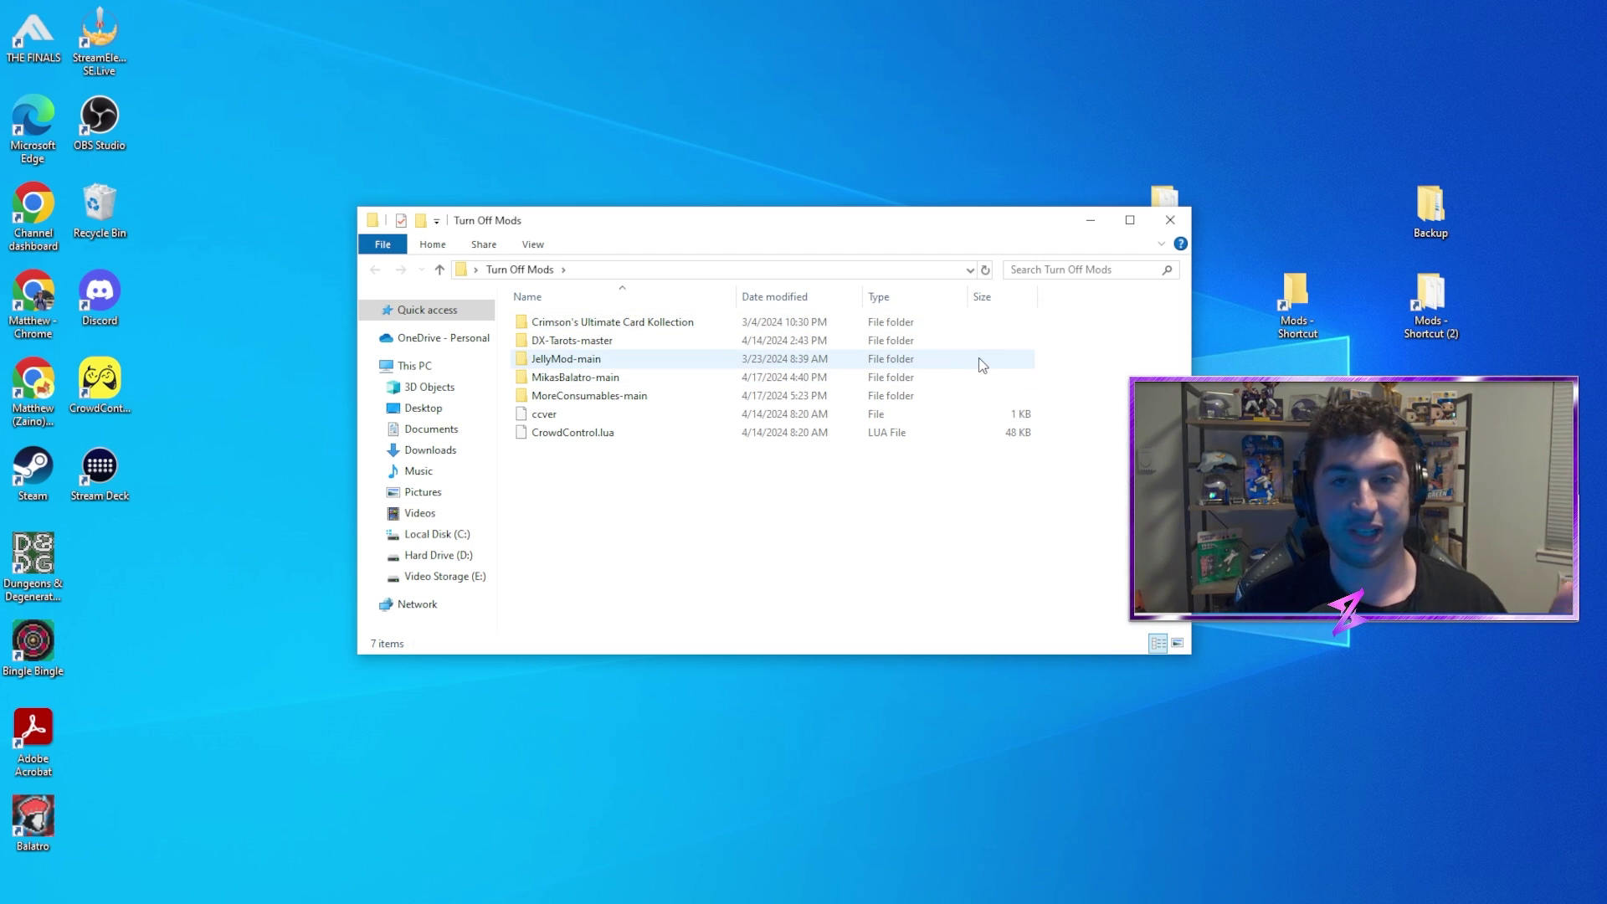
{"action": "left_click", "coordinate": [1170, 219]}
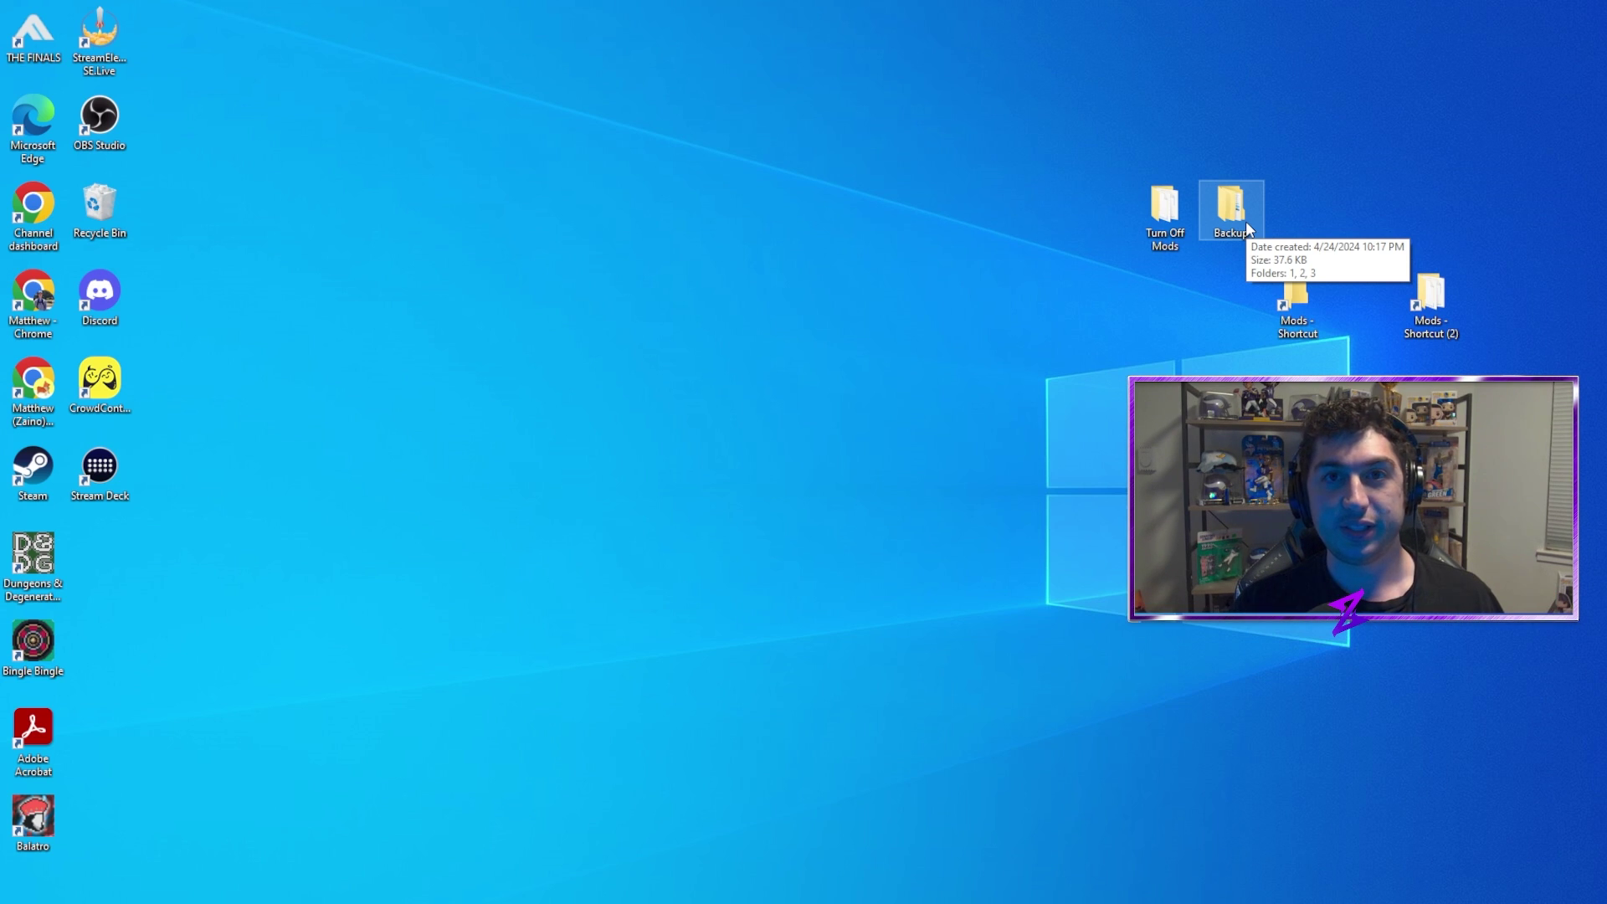
- Look inside the desktop Backup folder, then launch Balatro from its desktop icon
{"action": "left_click", "coordinate": [1245, 226]}
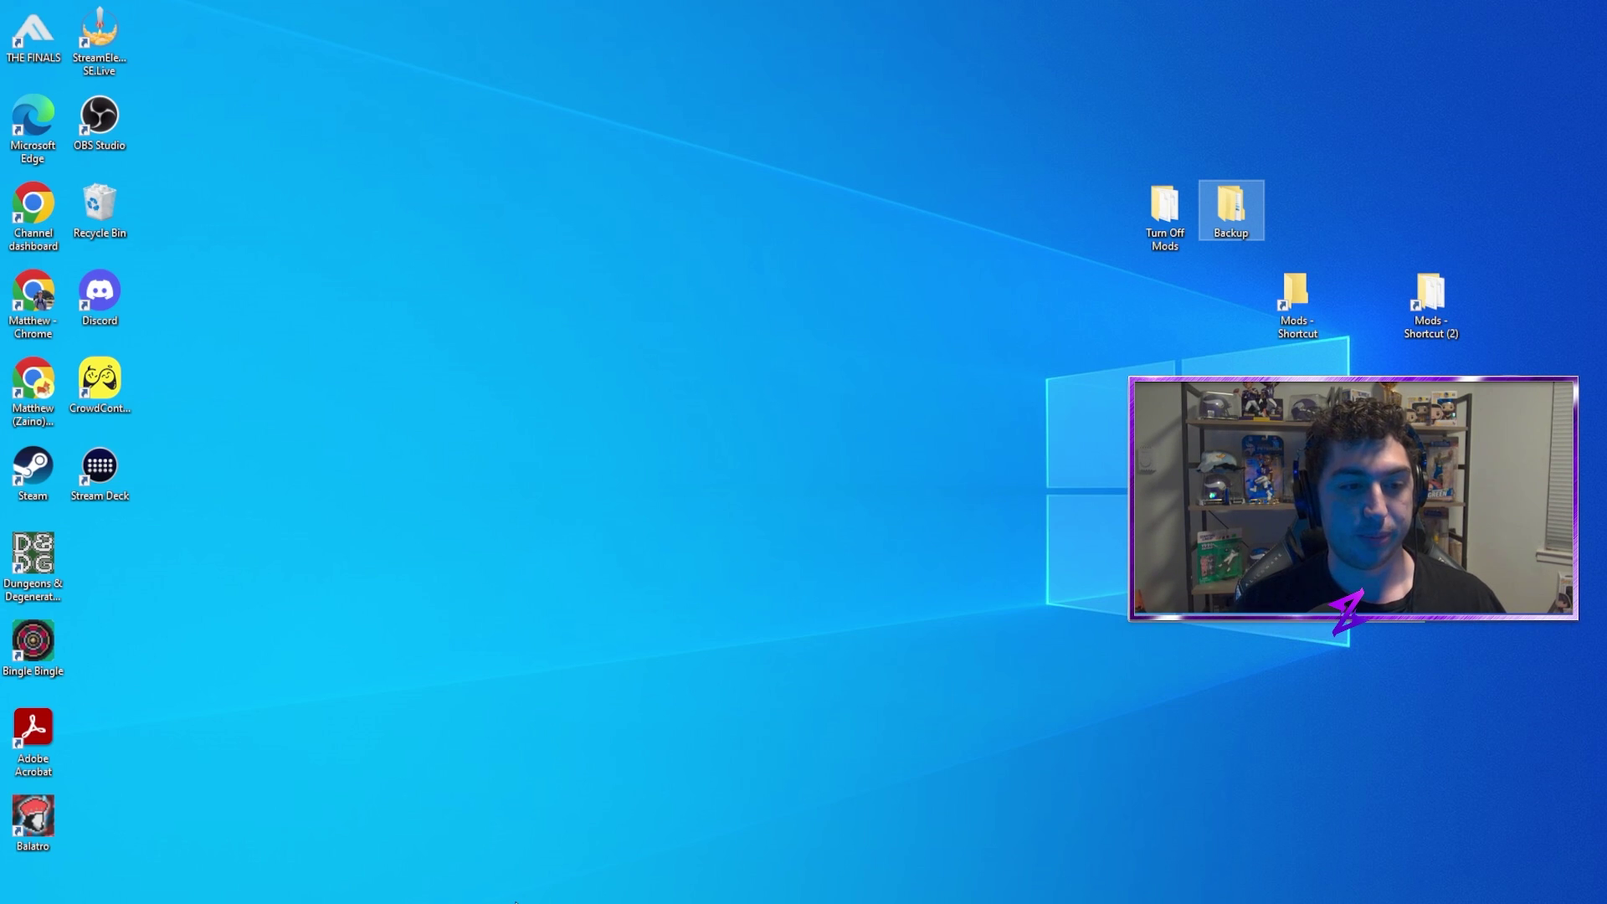
{"action": "double_click", "coordinate": [1235, 214]}
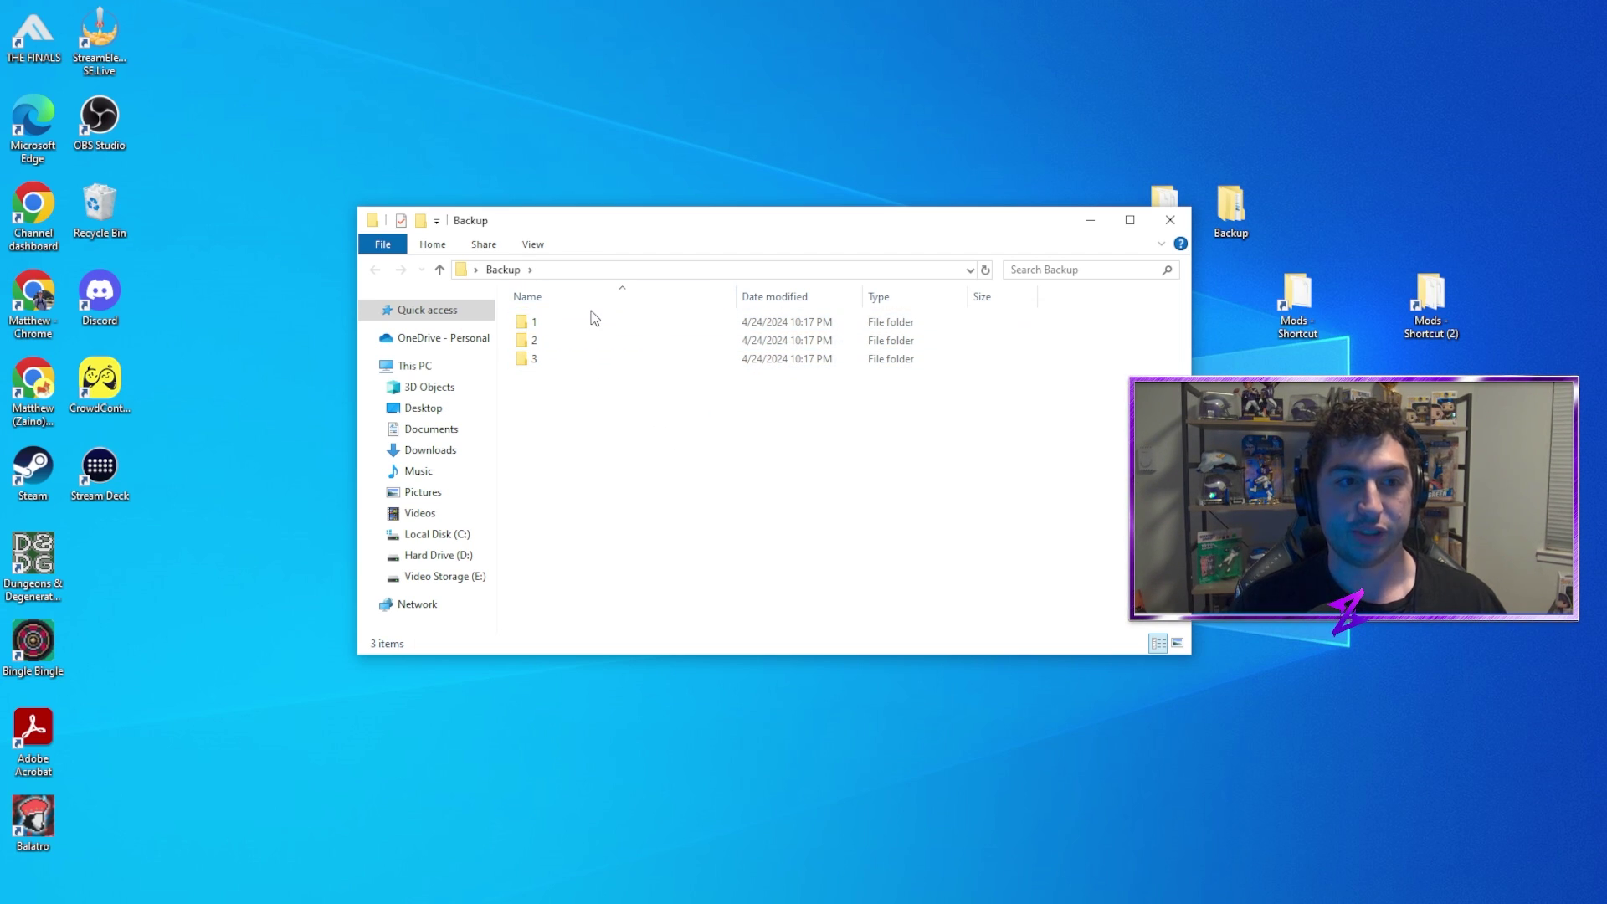
{"action": "left_click", "coordinate": [1181, 234]}
{"action": "double_click", "coordinate": [32, 818]}
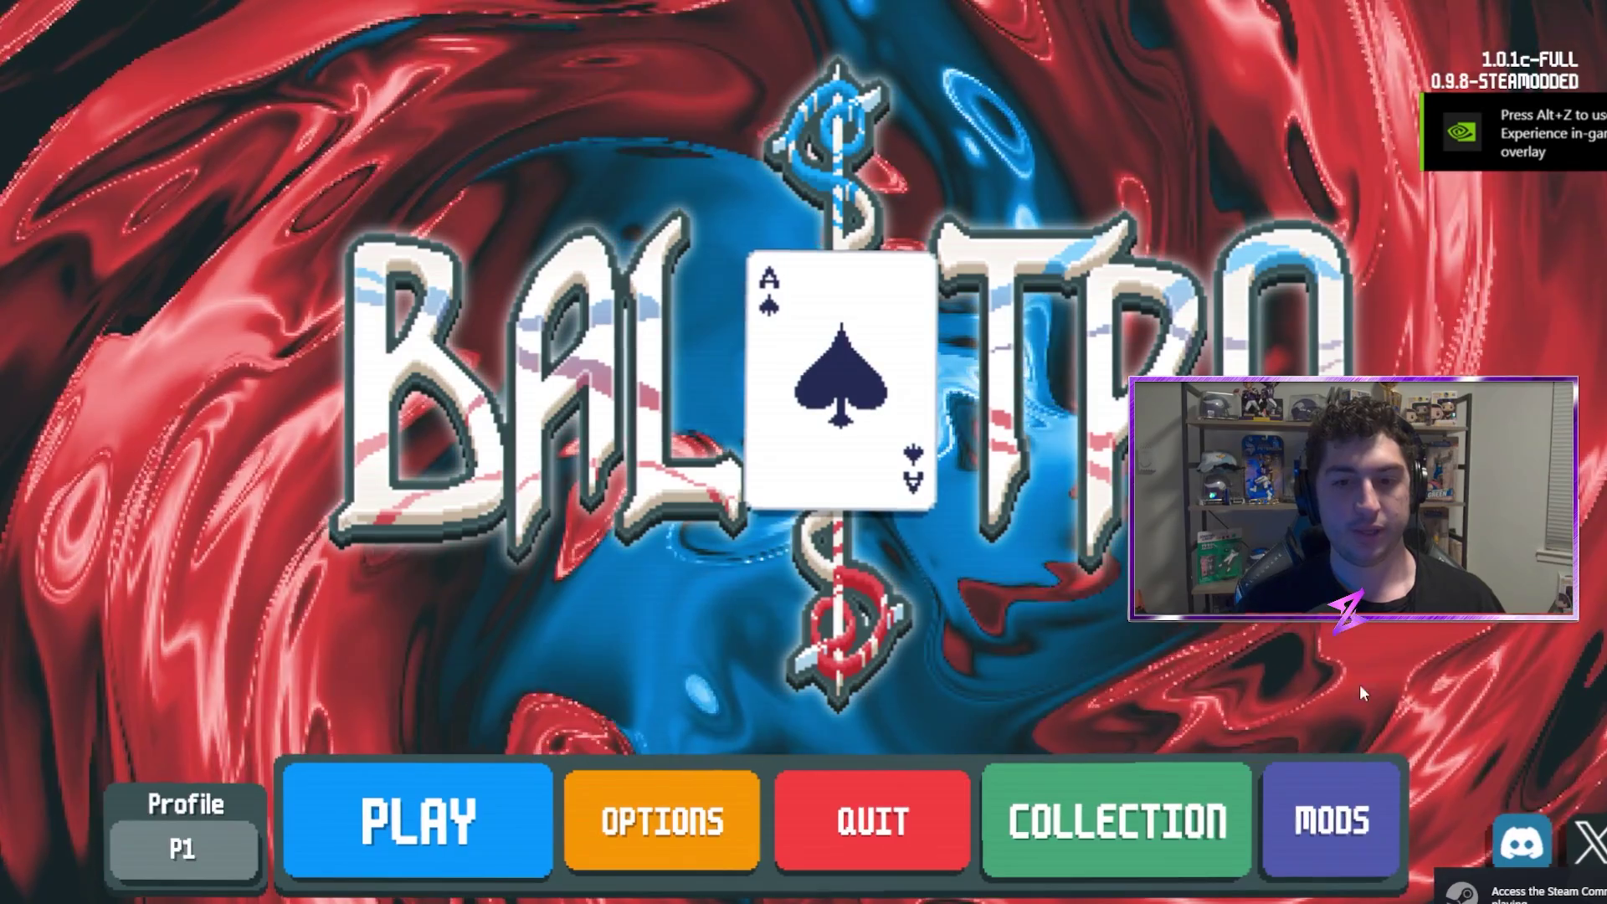
- Confirm Jimbo Only and Jimboless in the MODS list, then page Challenges to 3/3
{"action": "left_click", "coordinate": [1356, 791]}
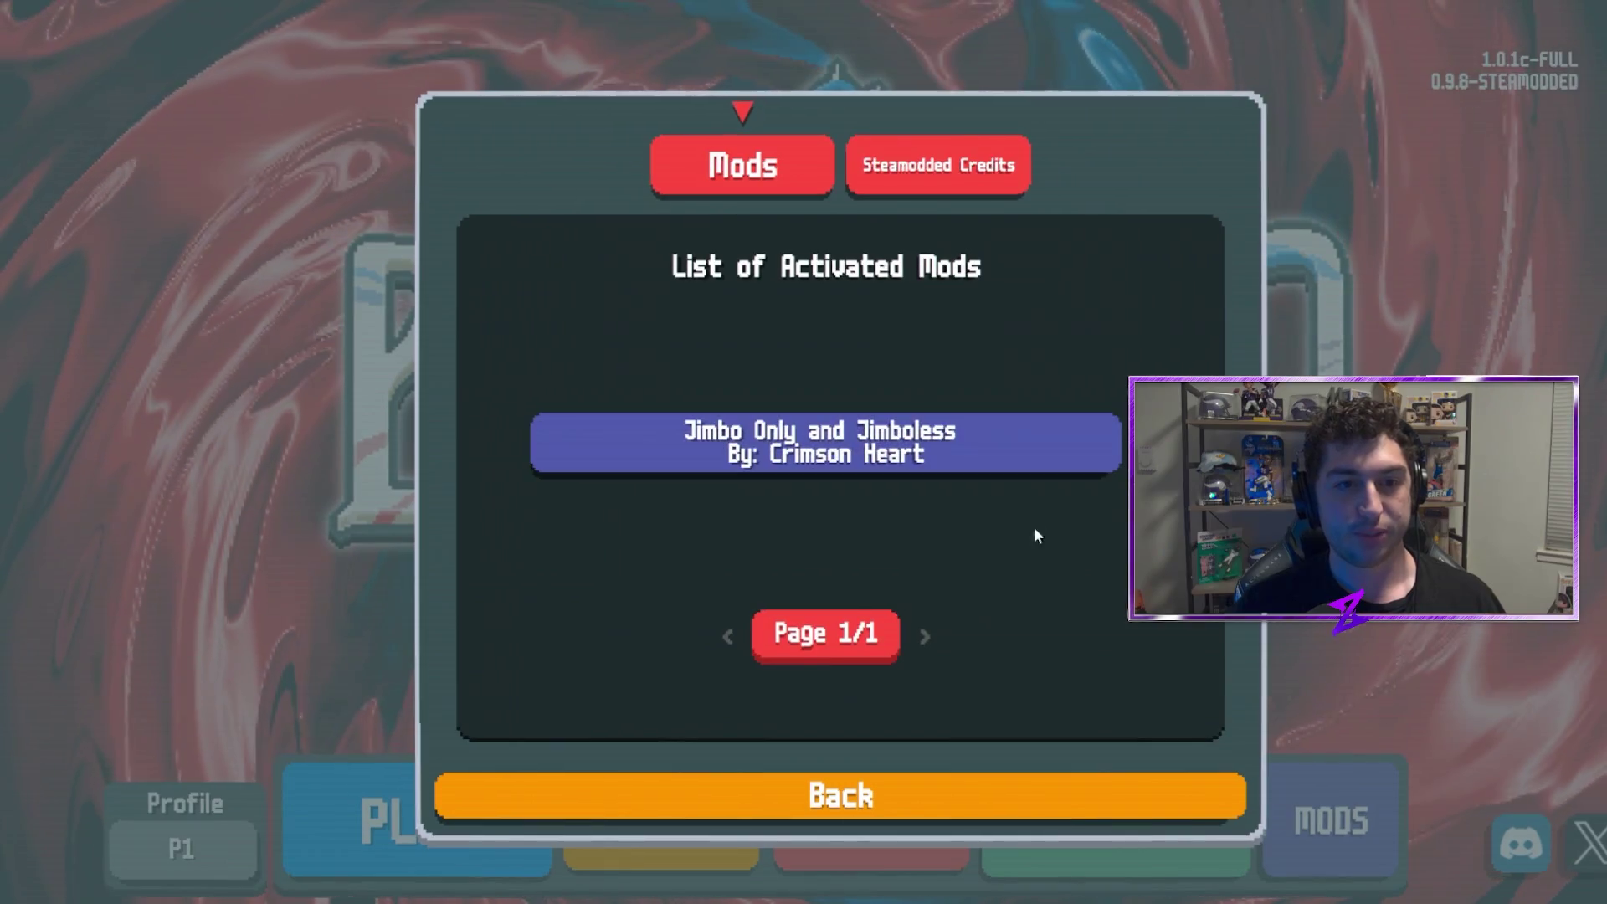
{"action": "left_click", "coordinate": [988, 785]}
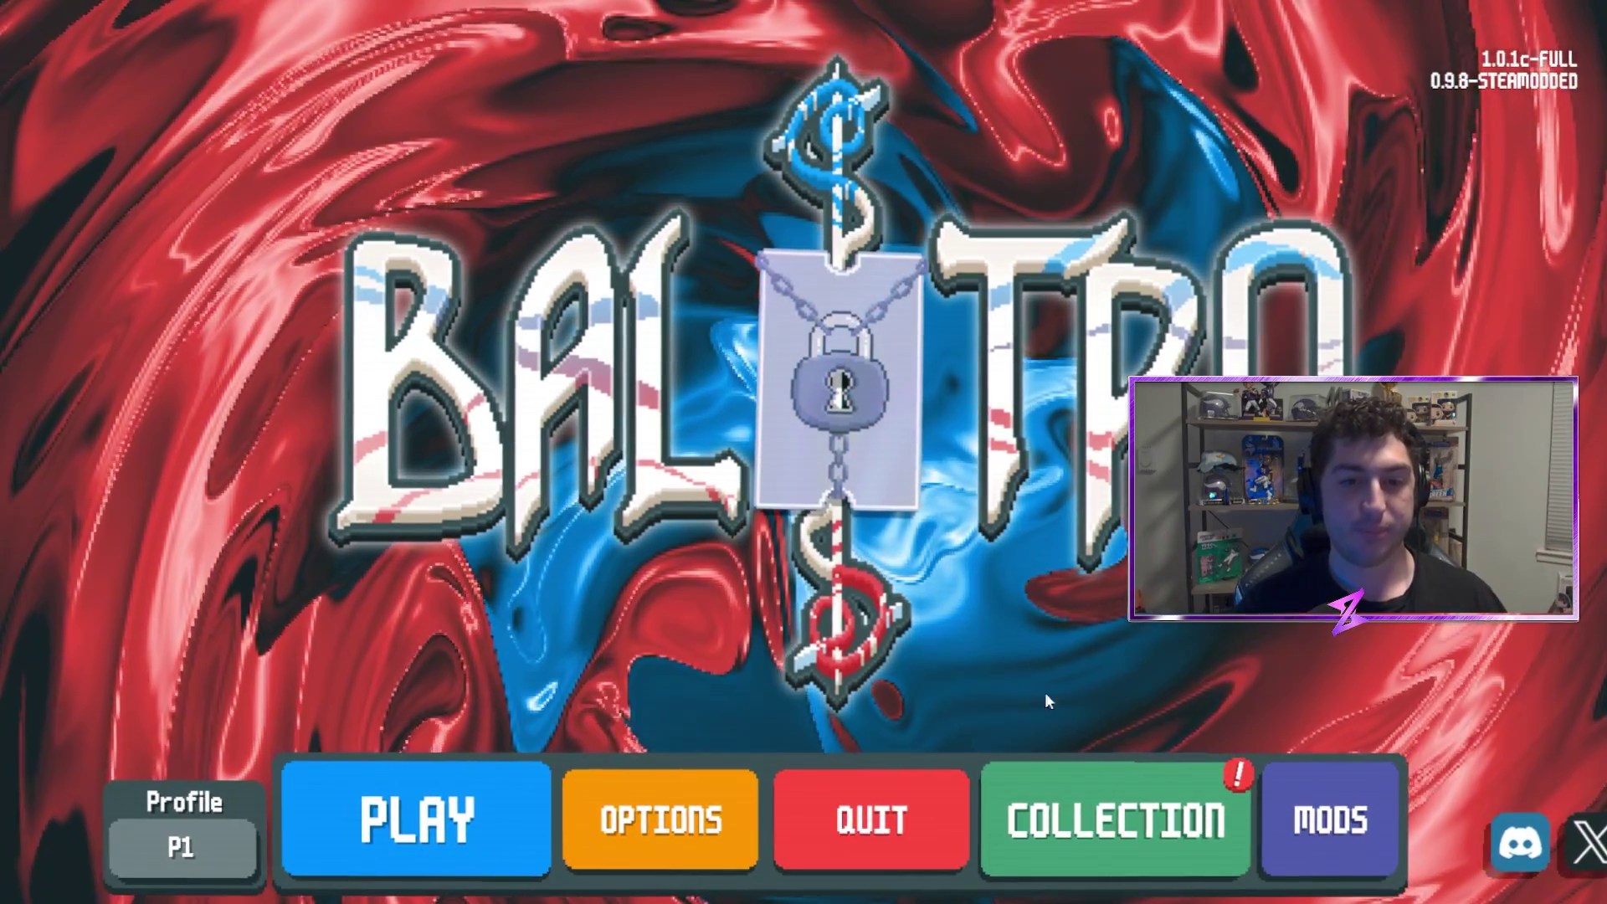
{"action": "left_click", "coordinate": [493, 820]}
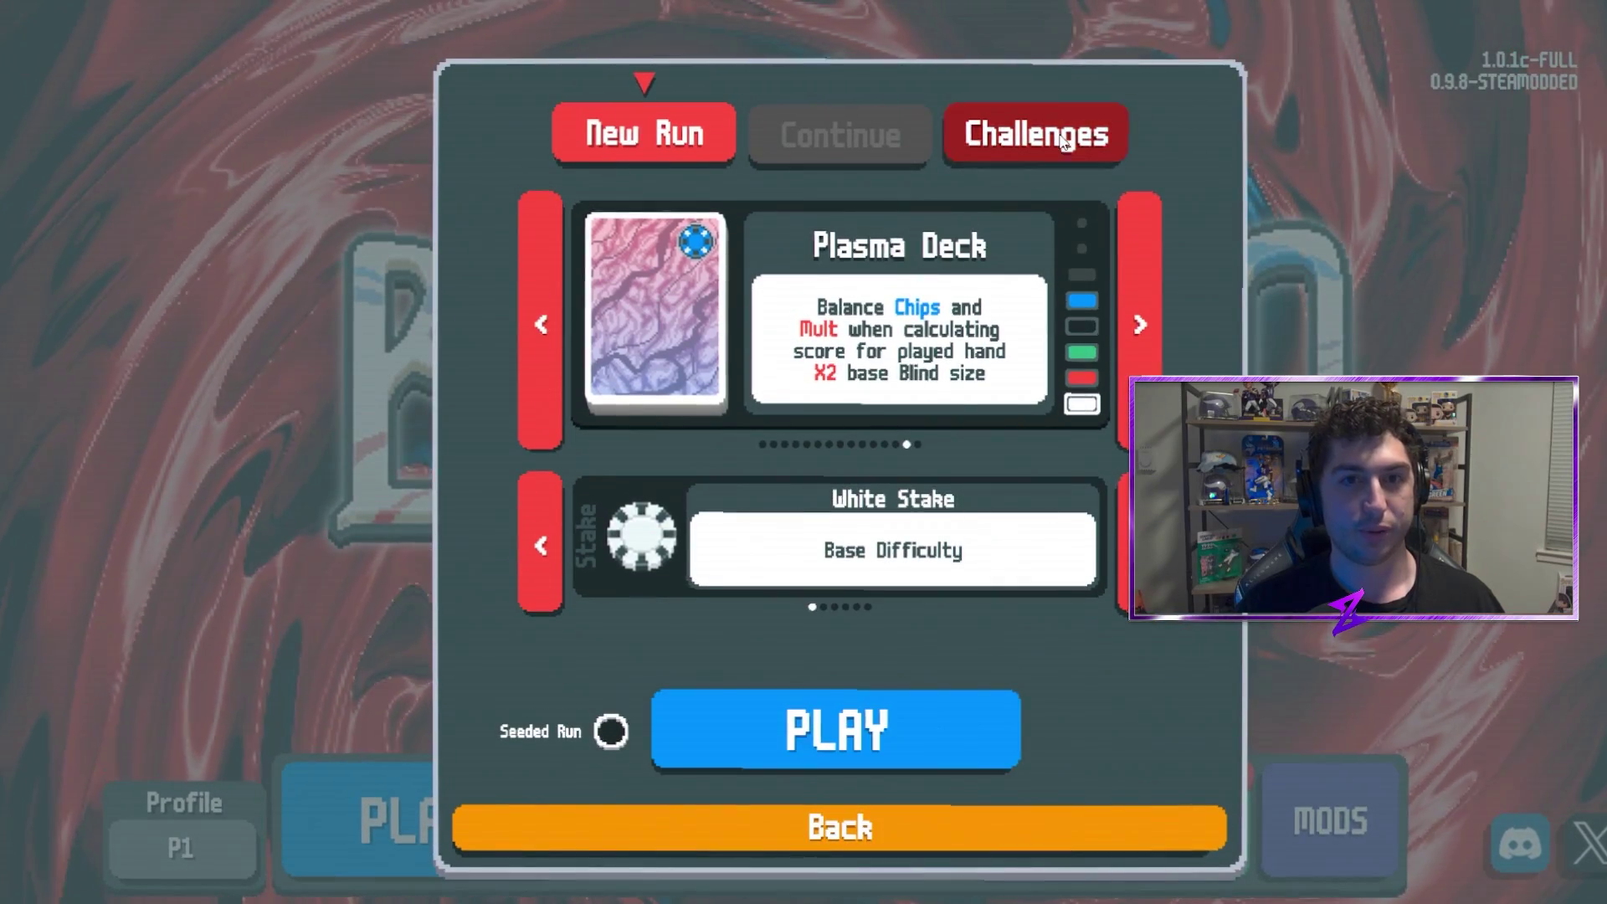
{"action": "left_click", "coordinate": [1036, 132]}
{"action": "left_click", "coordinate": [888, 428]}
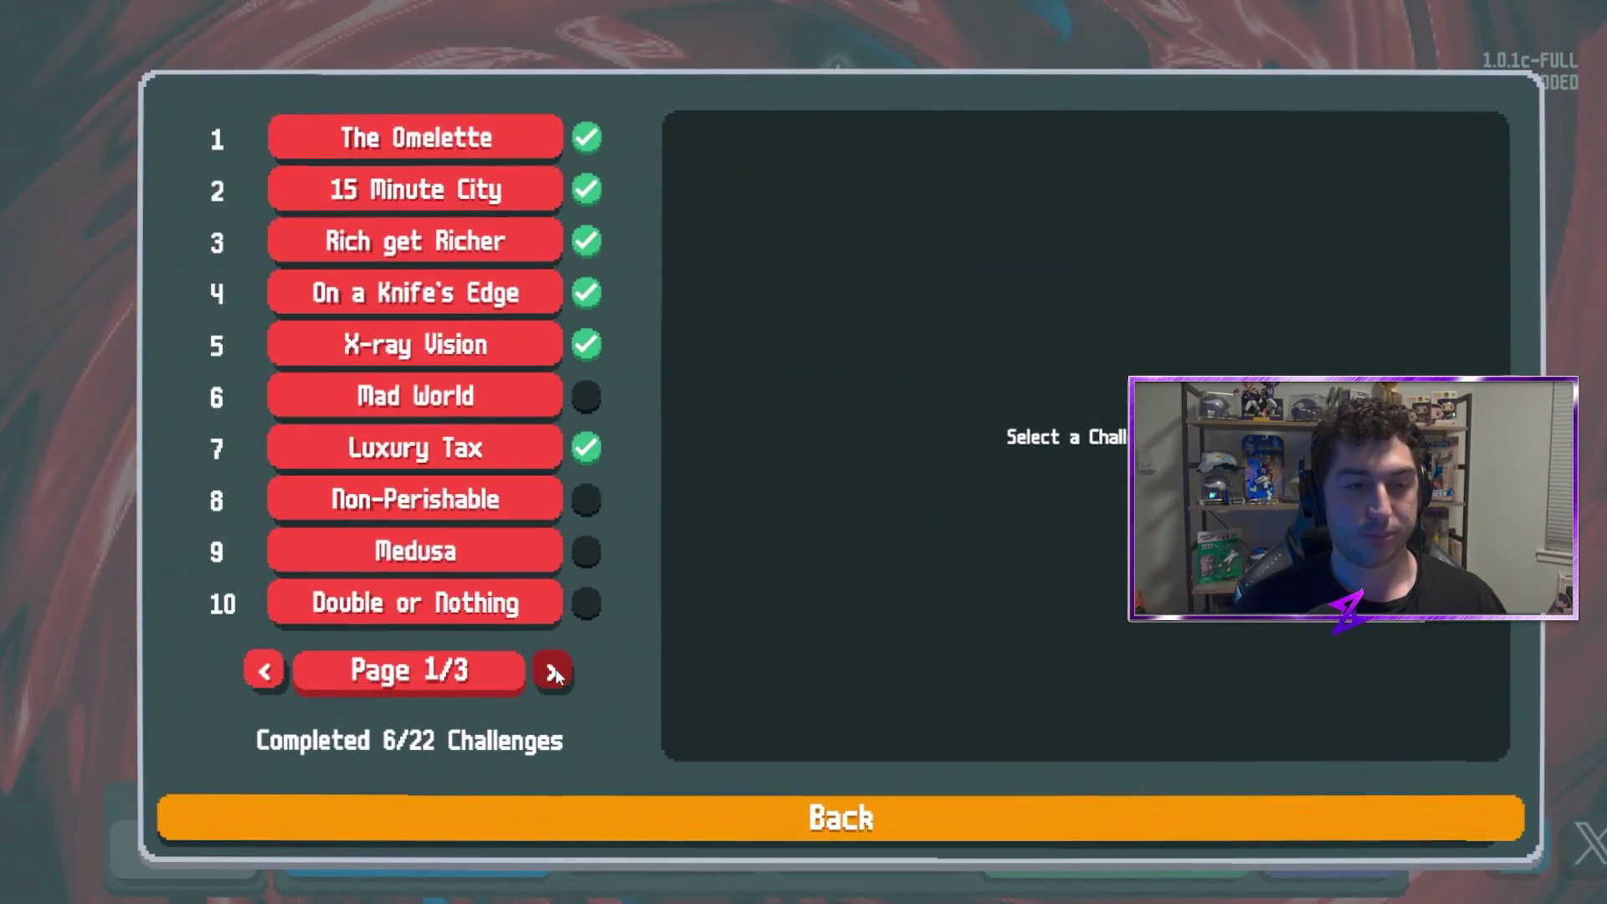
{"action": "left_click", "coordinate": [555, 567]}
{"action": "left_click", "coordinate": [557, 676]}
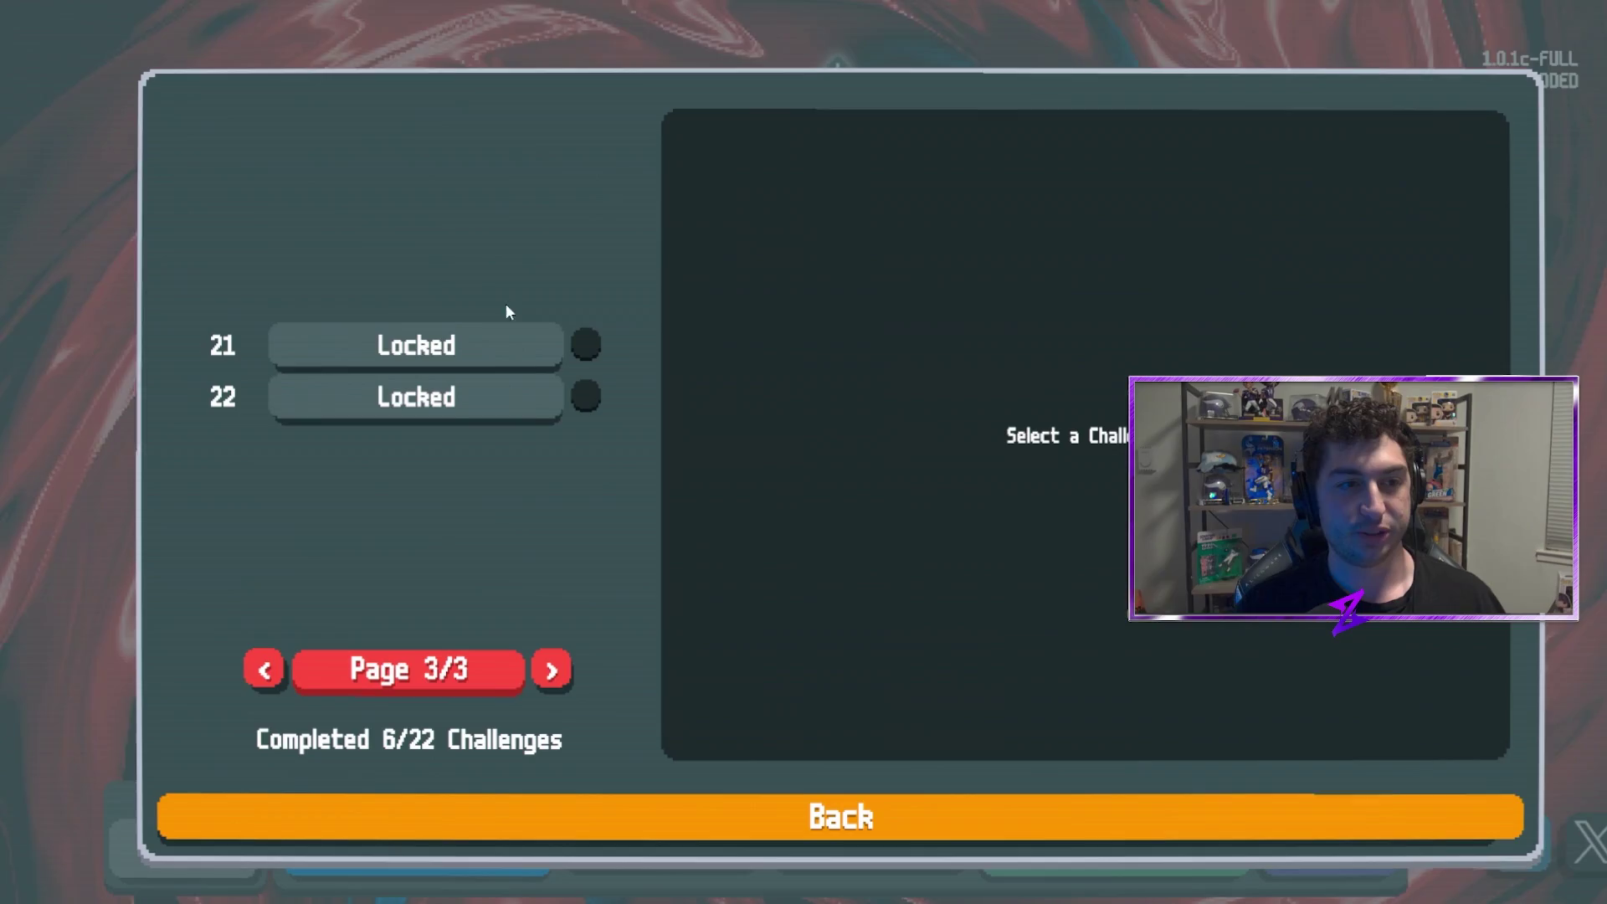
{"action": "left_click", "coordinate": [767, 809]}
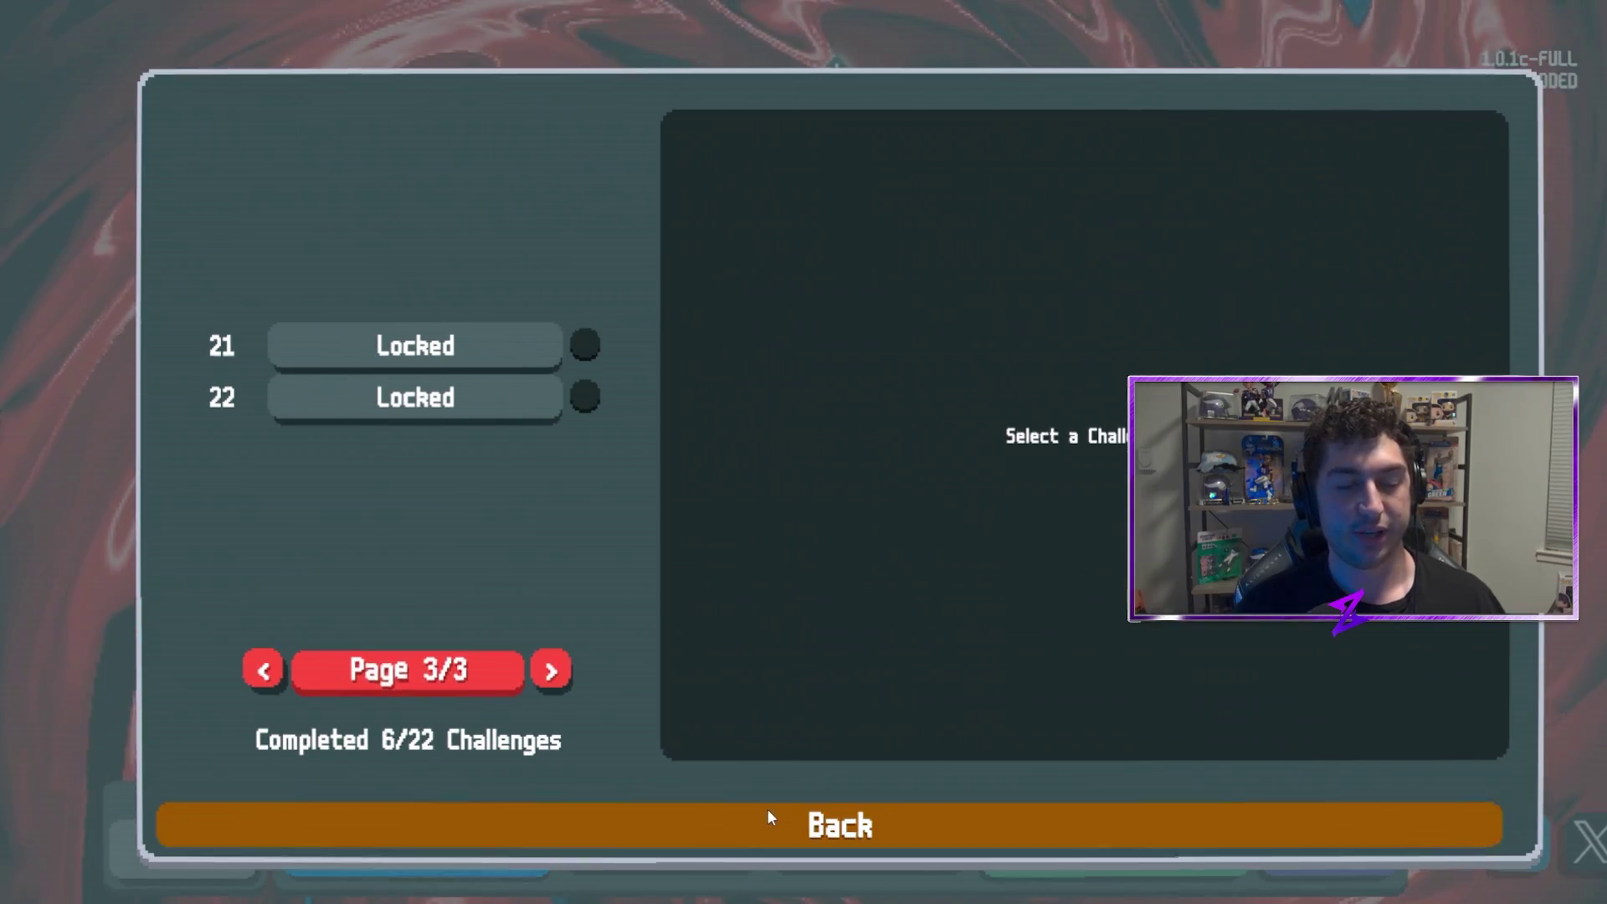